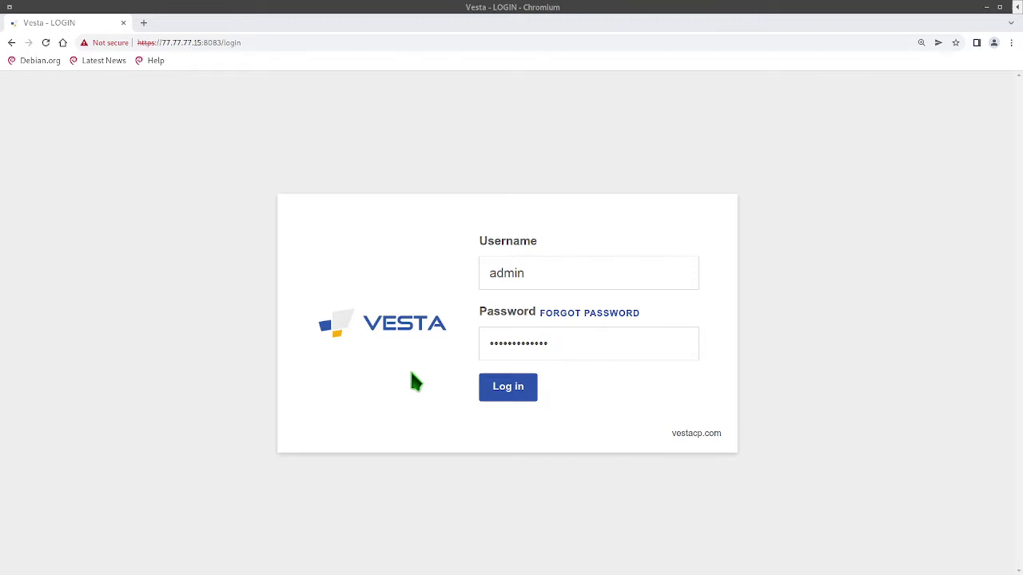
Step: Log in with the admin credentials to reach the admin account overview
{"action": "left_click", "coordinate": [496, 393]}
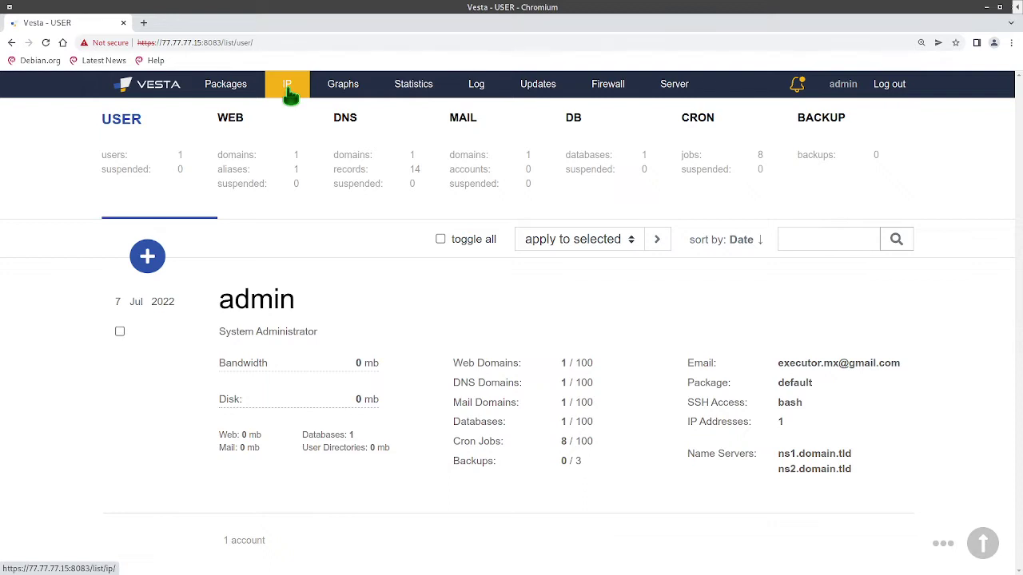
Step: Show the IP list, highlight the shared address 77.77.77.15, and bring up the empty add-IP form
{"action": "left_click", "coordinate": [288, 87]}
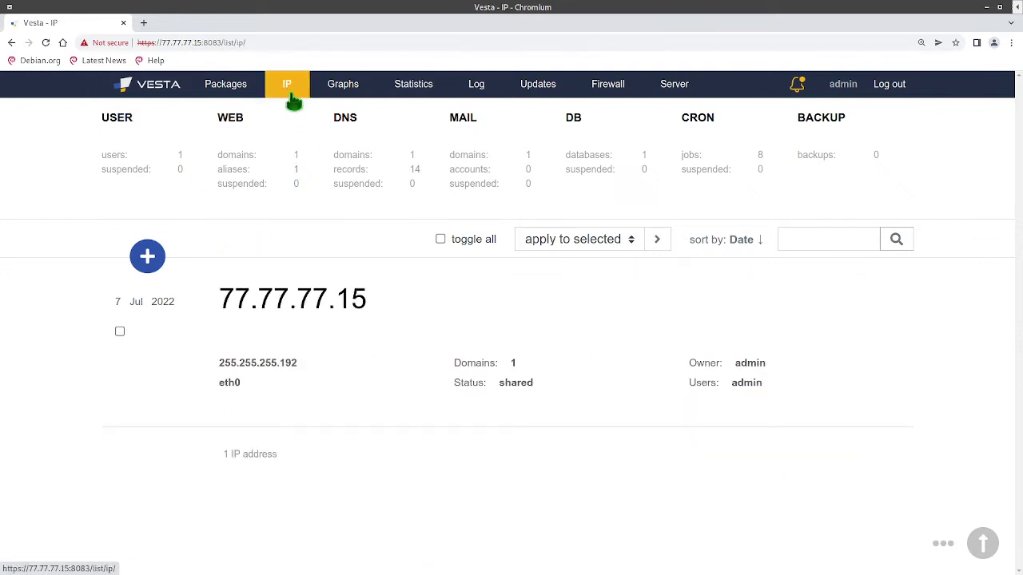
{"action": "mouse_move", "coordinate": [269, 393]}
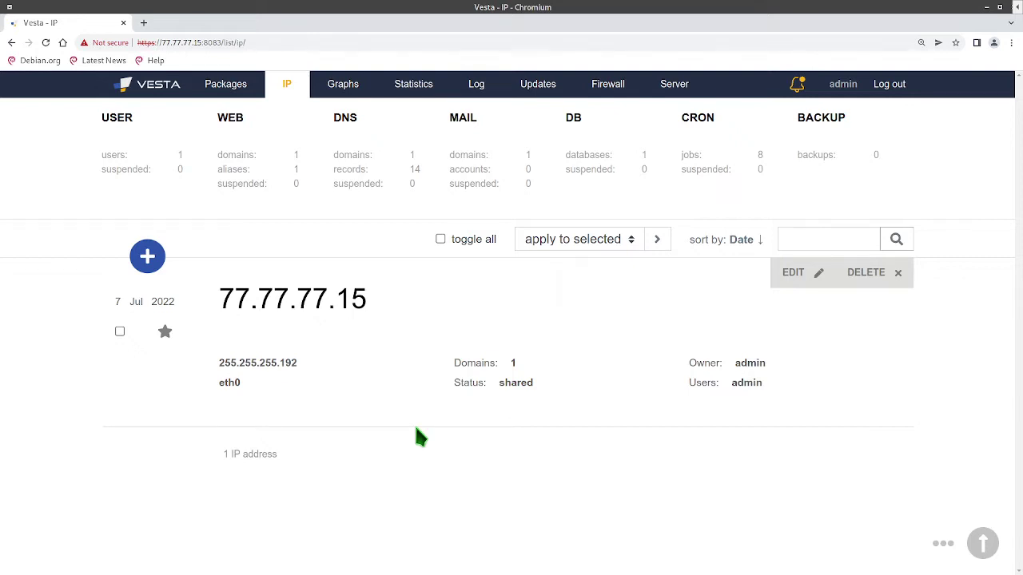
{"action": "left_click_drag", "start_coordinate": [220, 298], "coordinate": [404, 302]}
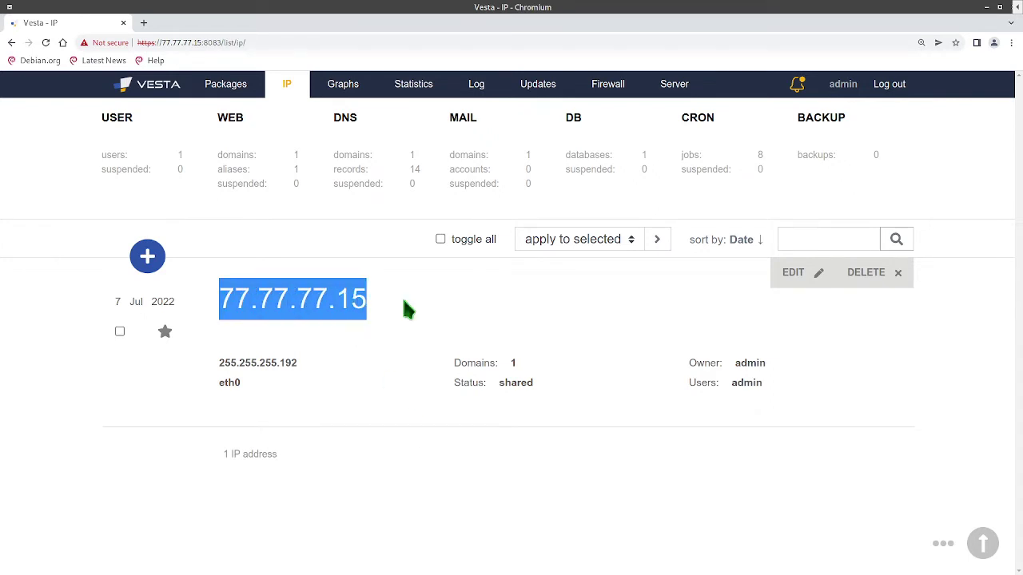
{"action": "left_click", "coordinate": [160, 264]}
Step: Fill the add-IP form with address 180.54.47.225, netmask 20 and interface eth0
{"action": "left_click", "coordinate": [265, 321]}
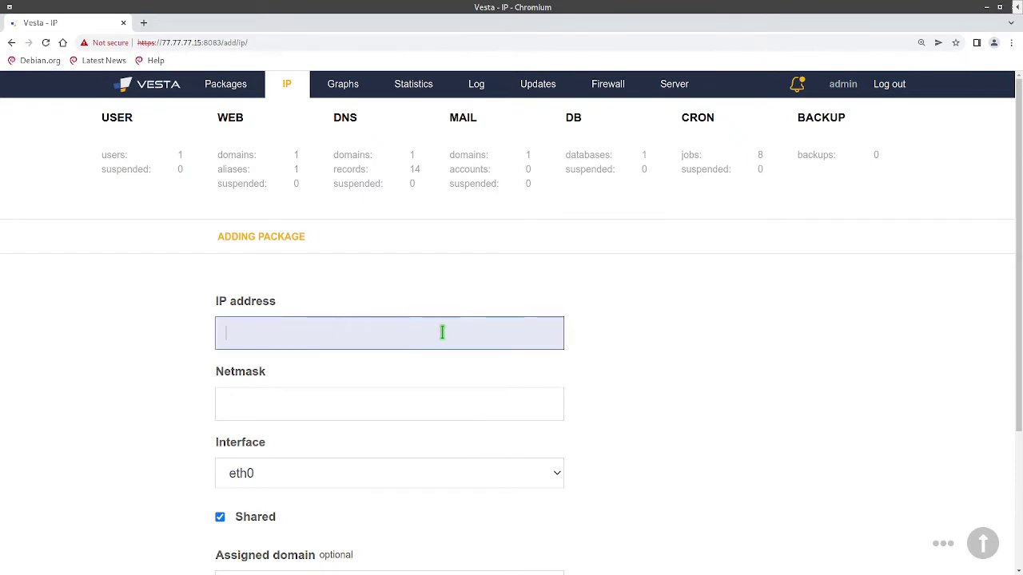
{"action": "type", "text": "180.5"}
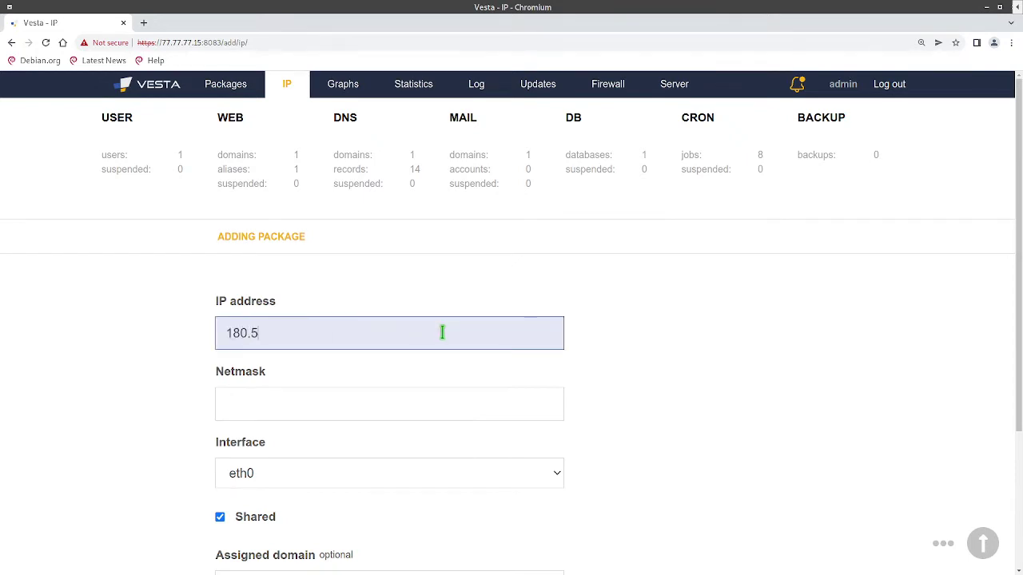
{"action": "type", "text": "4.47."}
{"action": "type", "text": "225"}
{"action": "left_click", "coordinate": [386, 404]}
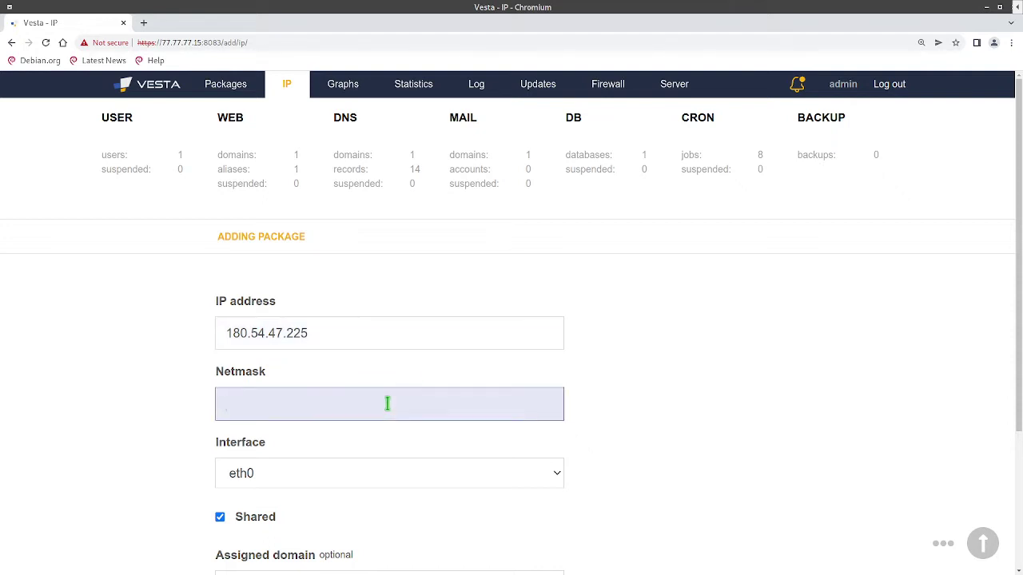
{"action": "type", "text": "20"}
{"action": "scroll", "coordinate": [382, 438], "scroll_direction": "down", "scroll_amount": 1}
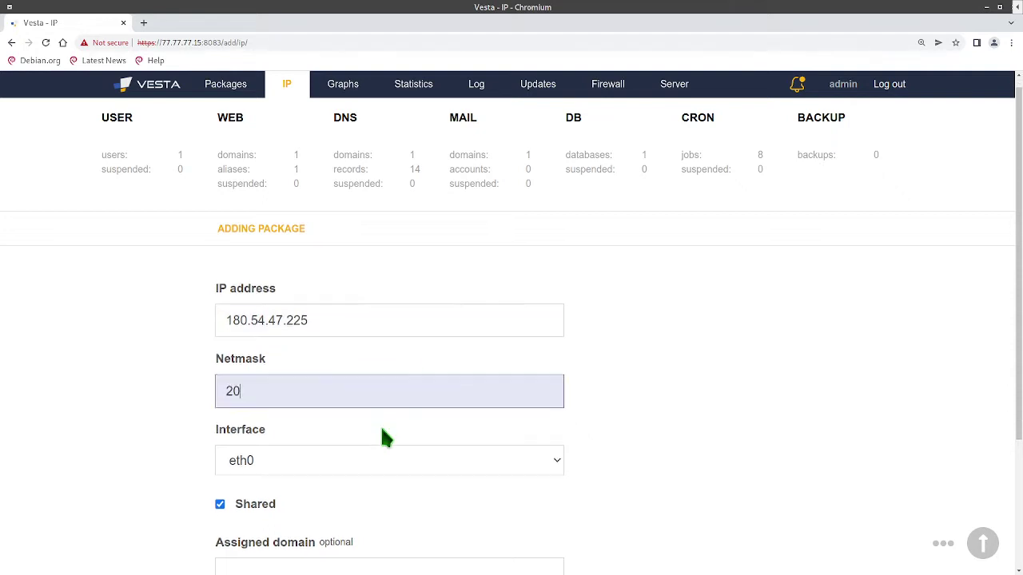
{"action": "scroll", "coordinate": [382, 438], "scroll_direction": "down", "scroll_amount": 3}
{"action": "left_click", "coordinate": [437, 335]}
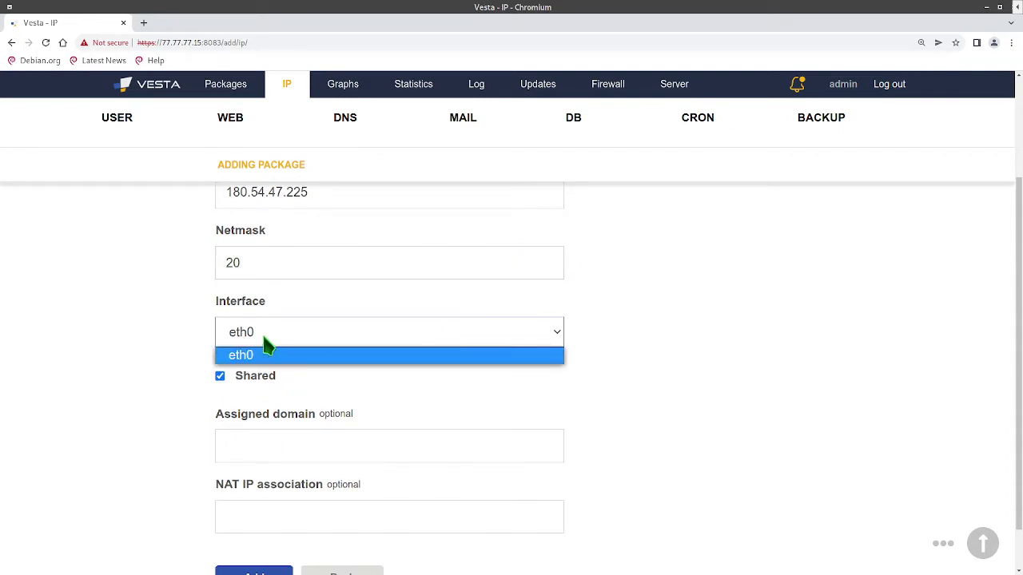
{"action": "left_click", "coordinate": [260, 339]}
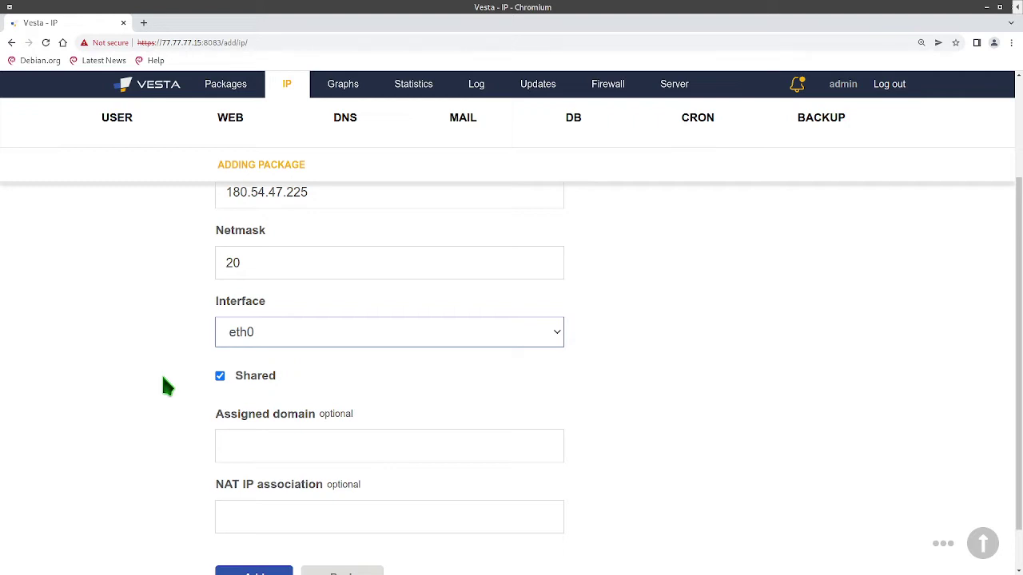
Step: Make the IP dedicated to check the assigned user (admin), then mark it shared again
{"action": "left_click", "coordinate": [221, 377]}
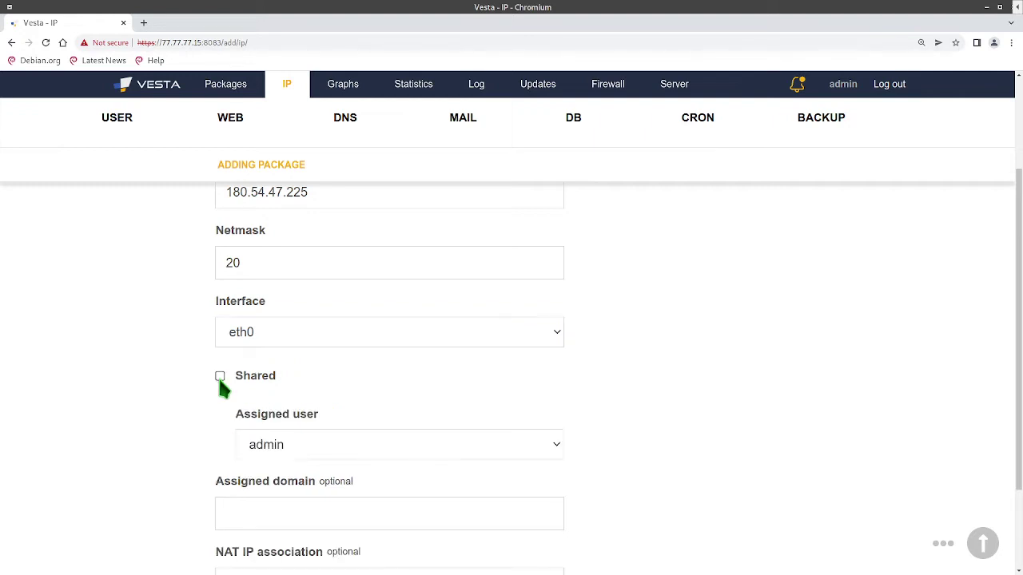
{"action": "left_click", "coordinate": [221, 387]}
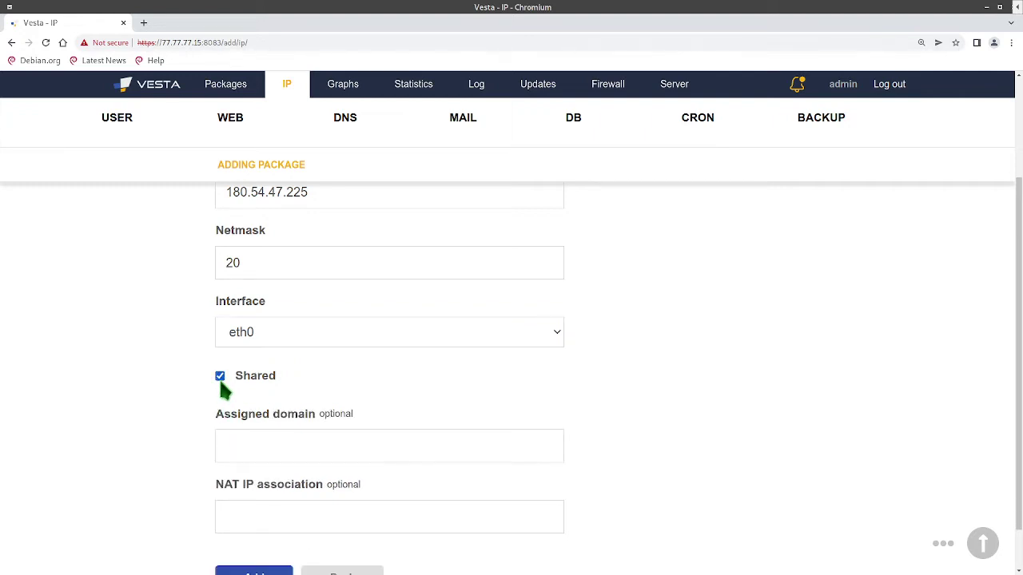
{"action": "left_click", "coordinate": [220, 378]}
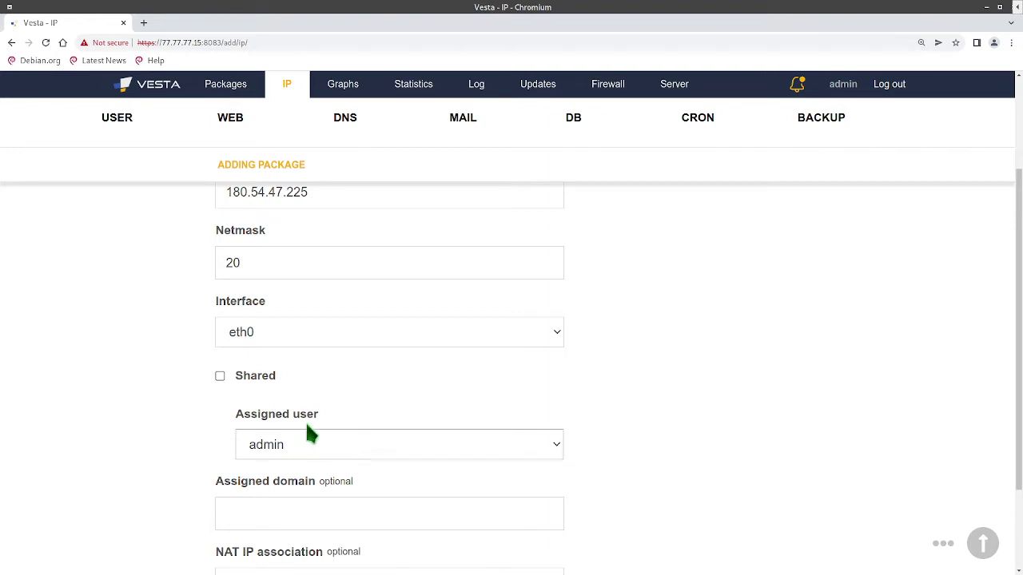
{"action": "left_click_drag", "start_coordinate": [268, 415], "coordinate": [318, 416]}
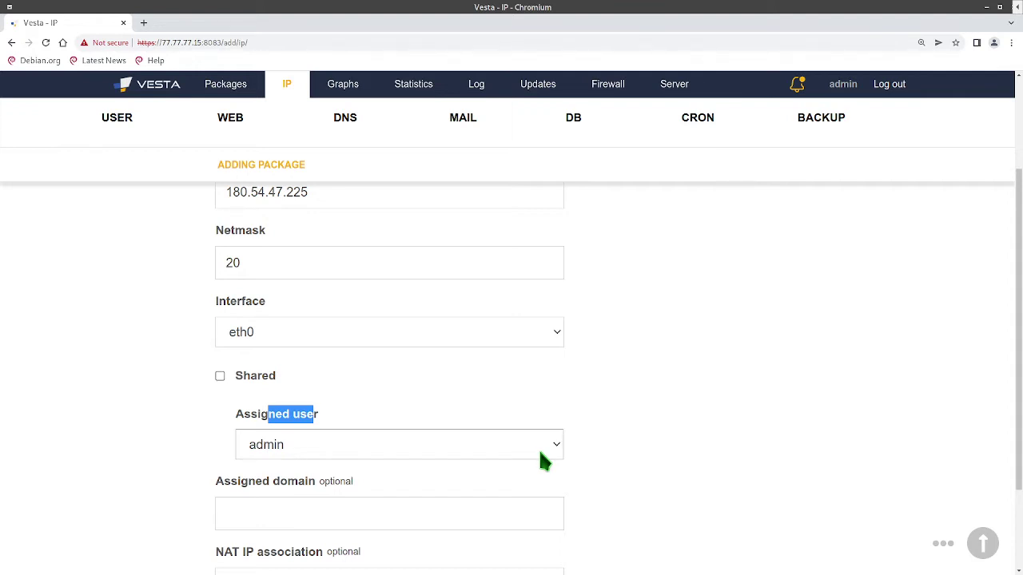
{"action": "left_click", "coordinate": [331, 450]}
{"action": "left_click", "coordinate": [335, 457]}
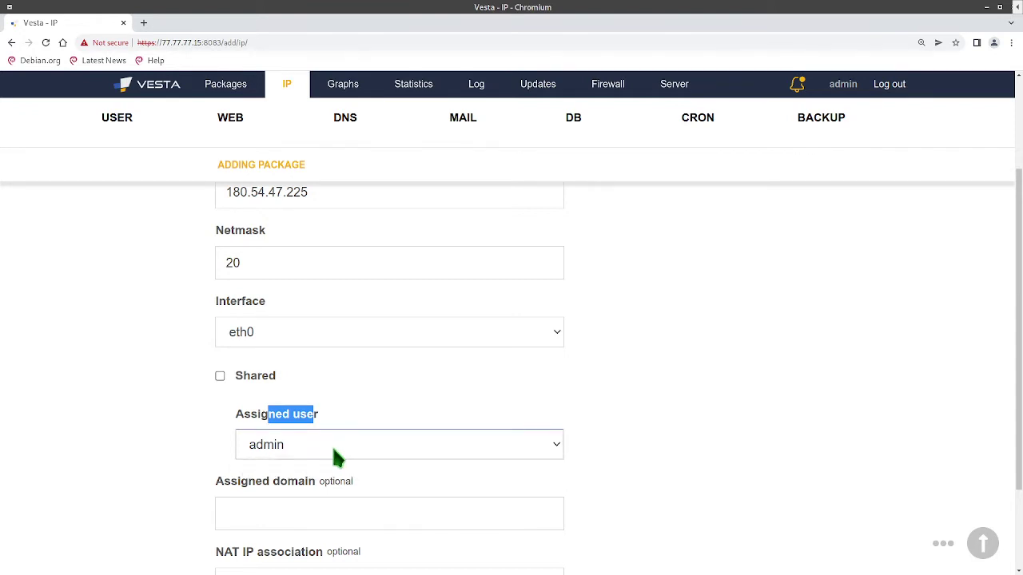
{"action": "left_click", "coordinate": [213, 427]}
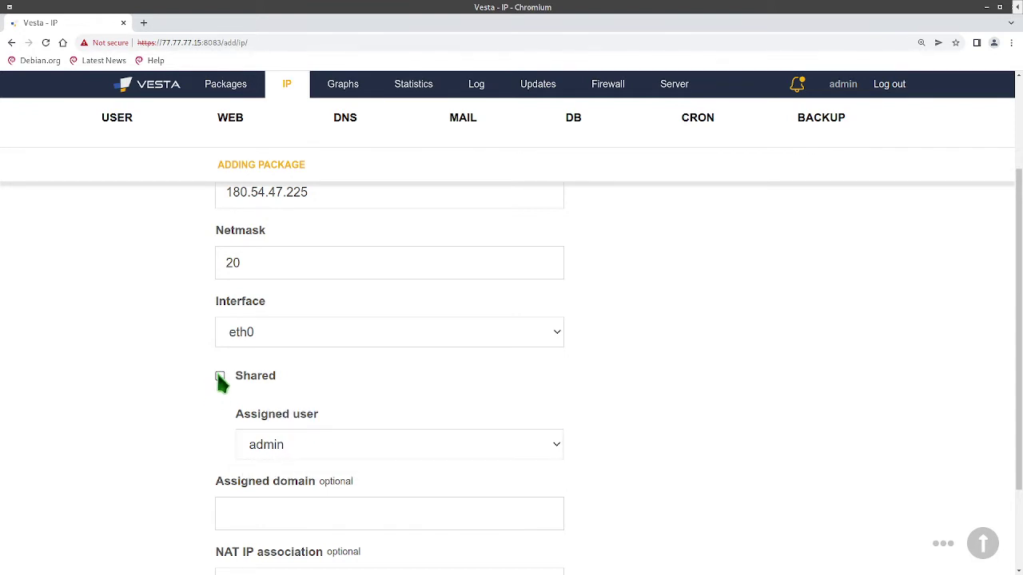
{"action": "left_click", "coordinate": [221, 382]}
Step: Enter 198.35.84.42 as the NAT IP association
{"action": "scroll", "coordinate": [219, 392], "scroll_direction": "down", "scroll_amount": 1}
{"action": "left_click", "coordinate": [335, 396]}
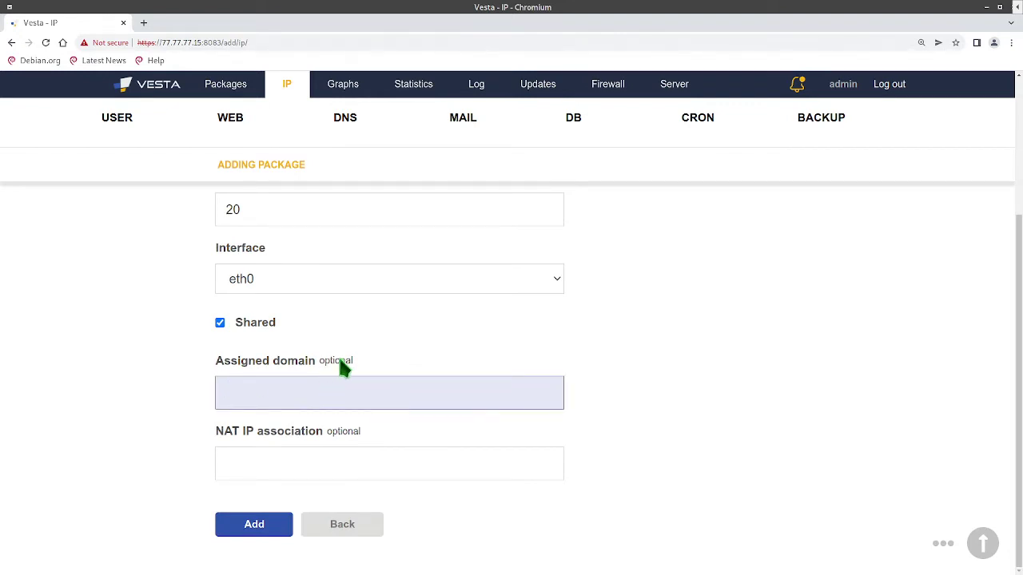
{"action": "left_click_drag", "start_coordinate": [340, 366], "coordinate": [205, 365]}
{"action": "left_click", "coordinate": [206, 395]}
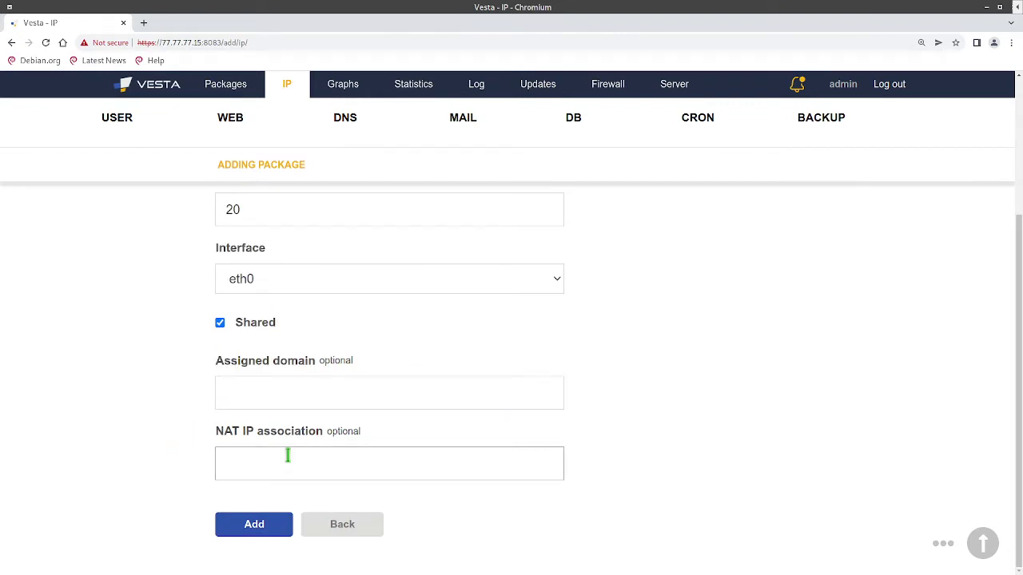
{"action": "left_click", "coordinate": [252, 463]}
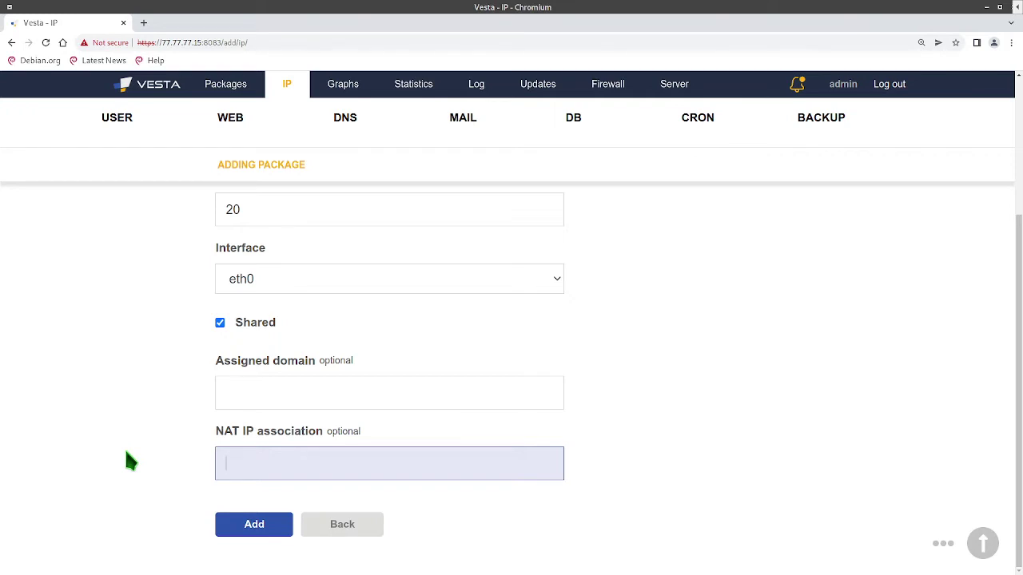
{"action": "type", "text": "198"}
{"action": "type", "text": ".35."}
{"action": "type", "text": "84.42"}
Step: Change the IP address to 77.77.77.16 and submit, triggering the invalid netmask format error
{"action": "scroll", "coordinate": [126, 456], "scroll_direction": "up", "scroll_amount": 3}
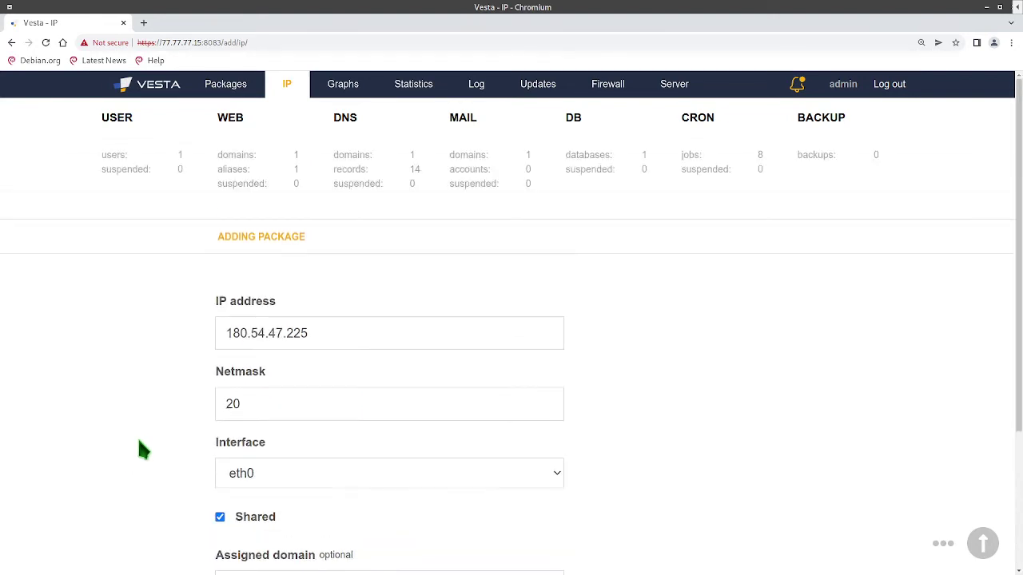
{"action": "scroll", "coordinate": [193, 380], "scroll_direction": "down", "scroll_amount": 1}
{"action": "left_click", "coordinate": [354, 276]}
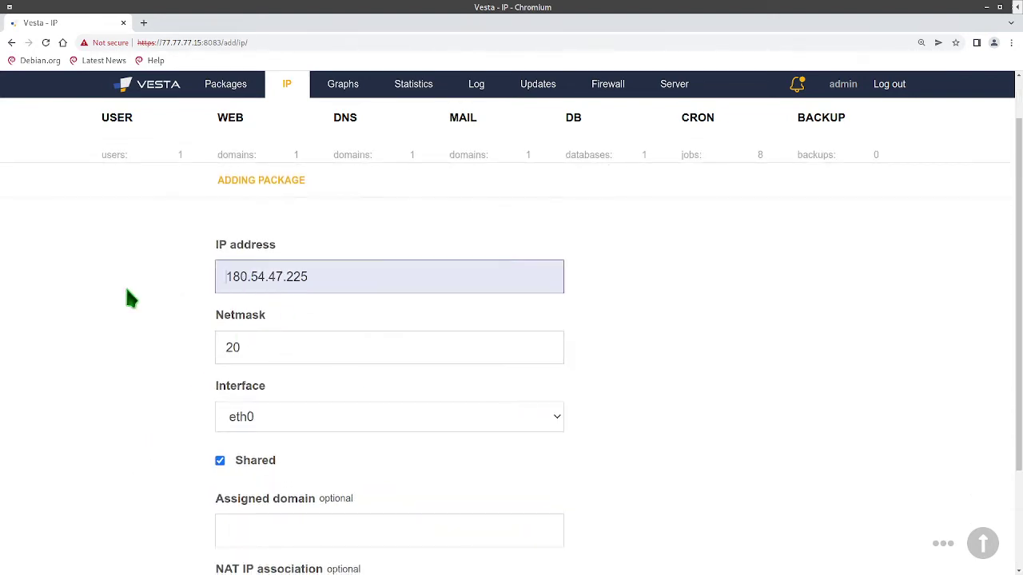
{"action": "key", "text": "ctrl+a"}
{"action": "type", "text": "77"}
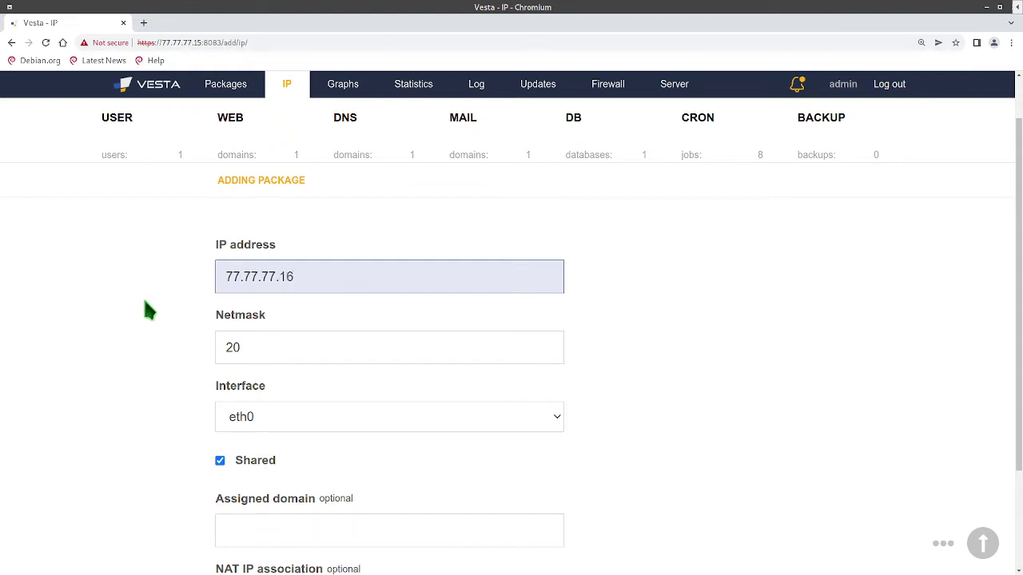
{"action": "scroll", "coordinate": [152, 312], "scroll_direction": "down", "scroll_amount": 1}
{"action": "scroll", "coordinate": [159, 336], "scroll_direction": "down", "scroll_amount": 1}
{"action": "scroll", "coordinate": [160, 347], "scroll_direction": "down", "scroll_amount": 1}
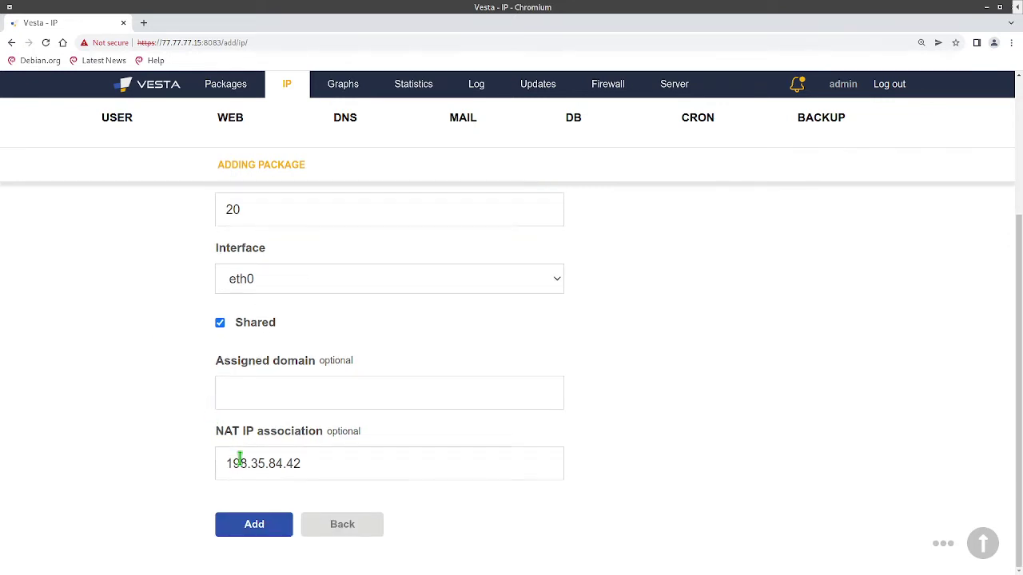
{"action": "left_click", "coordinate": [334, 472]}
{"action": "key", "text": "ctrl+a"}
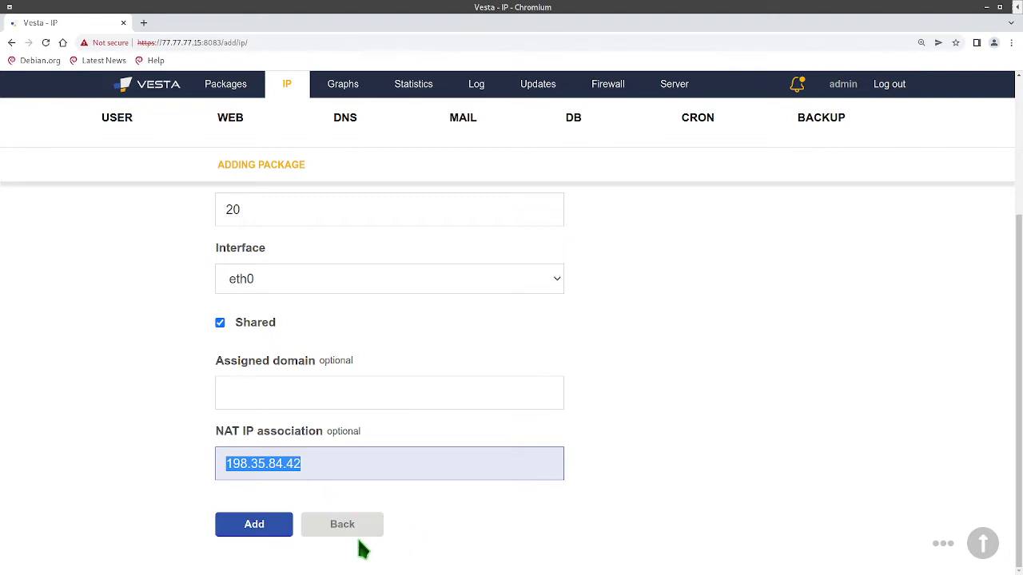
{"action": "left_click", "coordinate": [273, 531]}
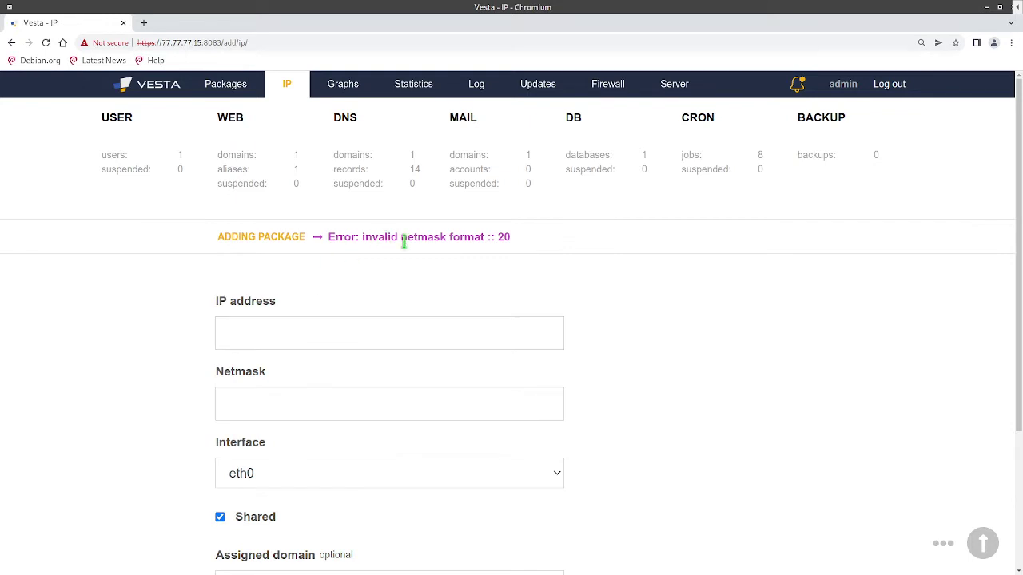
Step: Return to the IP list and start a fresh, empty add-IP form
{"action": "scroll", "coordinate": [304, 405], "scroll_direction": "down", "scroll_amount": 3}
{"action": "scroll", "coordinate": [303, 405], "scroll_direction": "up", "scroll_amount": 2}
{"action": "scroll", "coordinate": [290, 413], "scroll_direction": "up", "scroll_amount": 1}
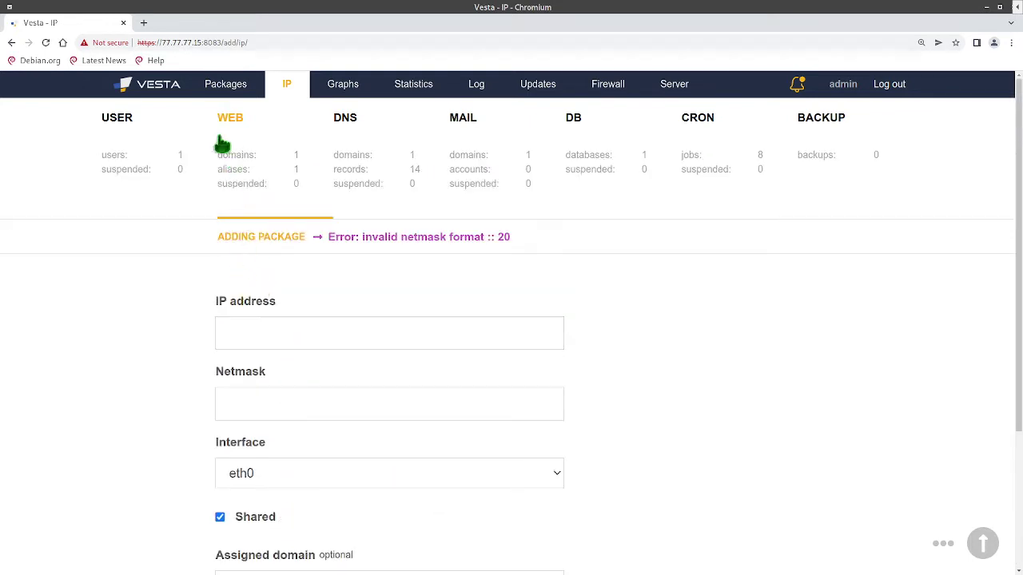
{"action": "left_click", "coordinate": [288, 85]}
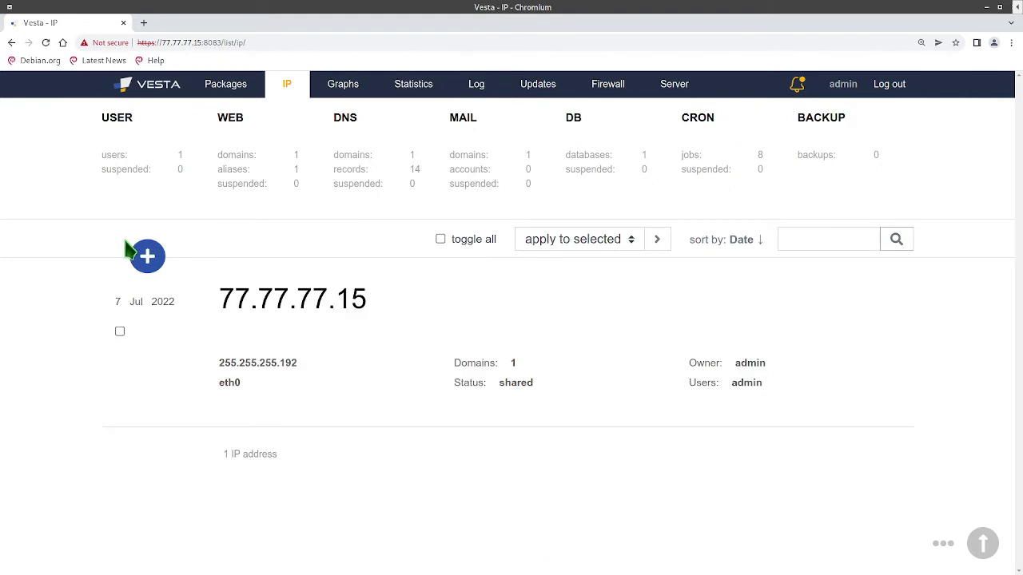
{"action": "left_click", "coordinate": [193, 264]}
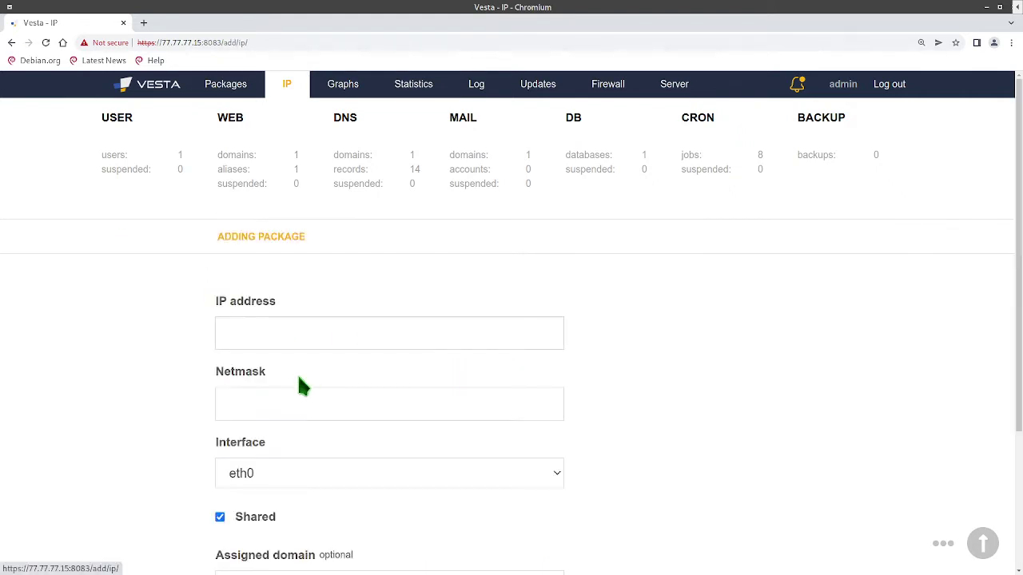
Step: Enter IP 202.54.85.96 with netmask 20 and submit; it is rejected as invalid netmask format
{"action": "left_click", "coordinate": [236, 337]}
{"action": "type", "text": "202.54.85.96"}
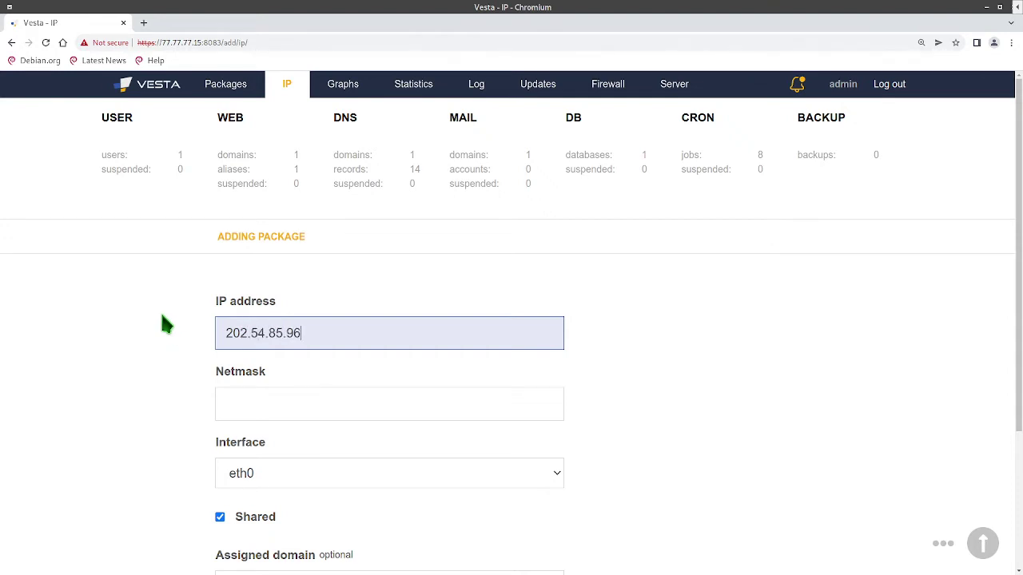
{"action": "scroll", "coordinate": [166, 324], "scroll_direction": "down", "scroll_amount": 1}
{"action": "left_click", "coordinate": [268, 345]}
{"action": "type", "text": "20"}
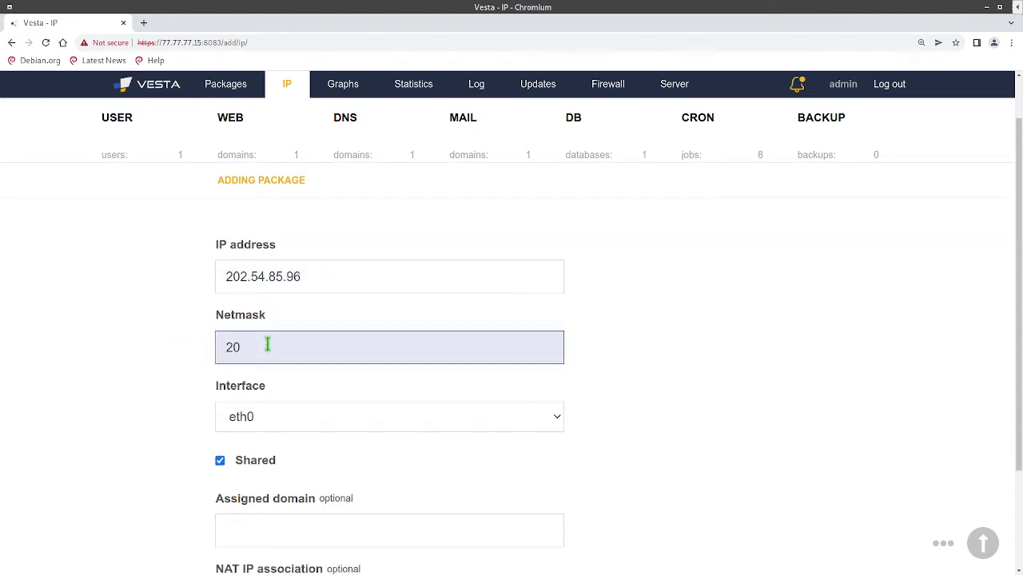
{"action": "scroll", "coordinate": [268, 345], "scroll_direction": "down", "scroll_amount": 1}
{"action": "scroll", "coordinate": [269, 354], "scroll_direction": "down", "scroll_amount": 1}
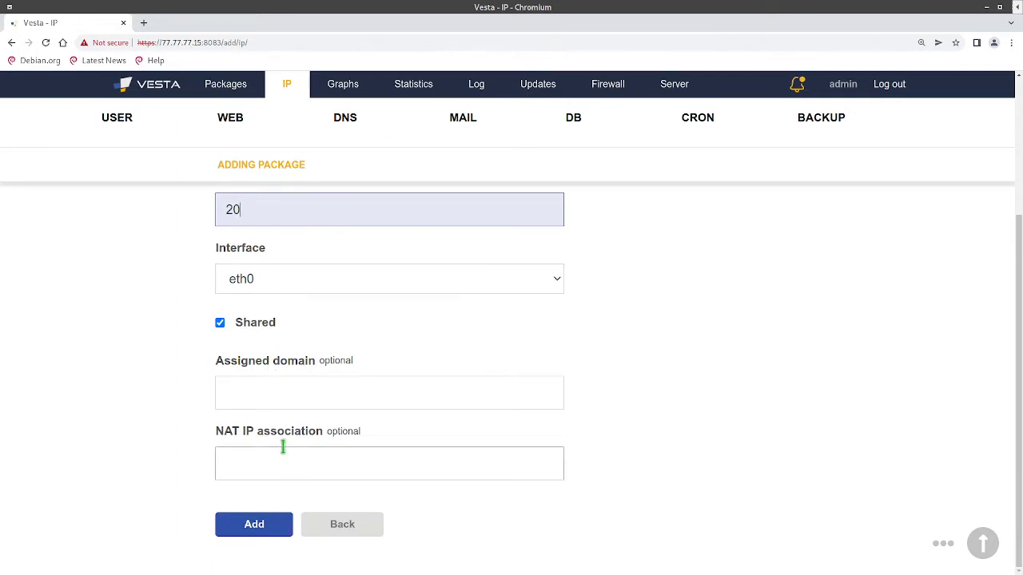
{"action": "left_click", "coordinate": [256, 528]}
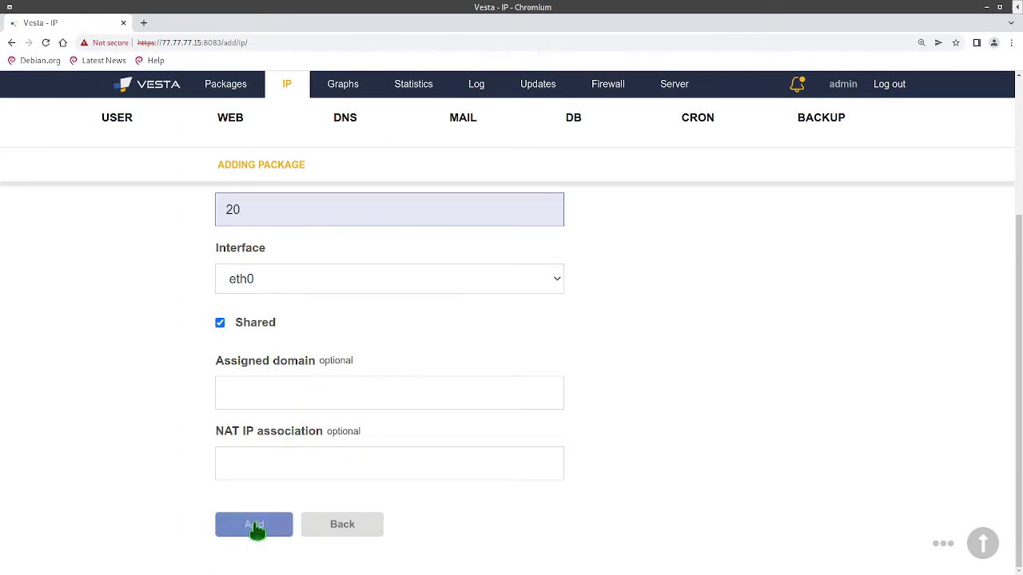
{"action": "scroll", "coordinate": [172, 332], "scroll_direction": "down", "scroll_amount": 2}
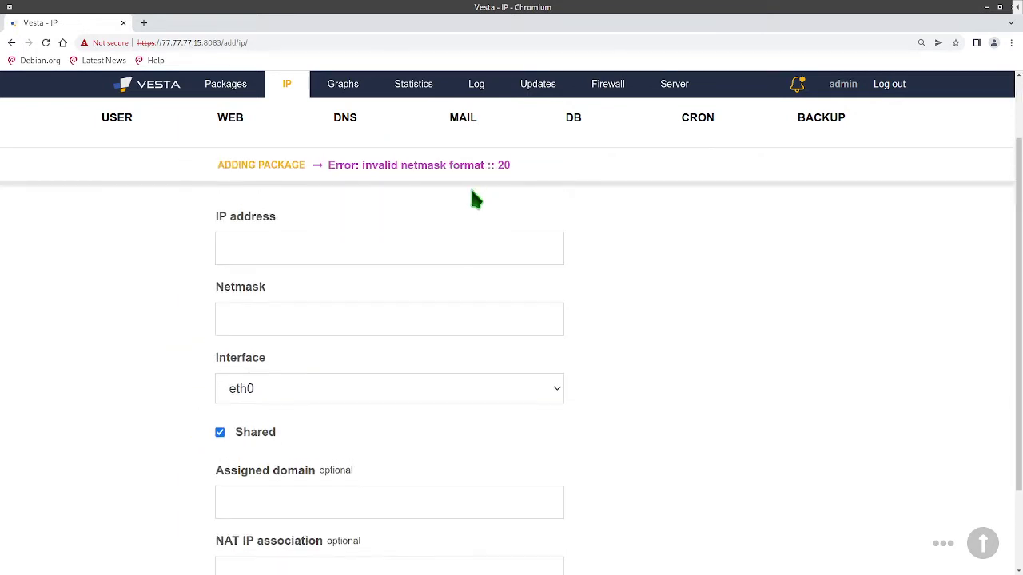
{"action": "scroll", "coordinate": [341, 312], "scroll_direction": "up", "scroll_amount": 2}
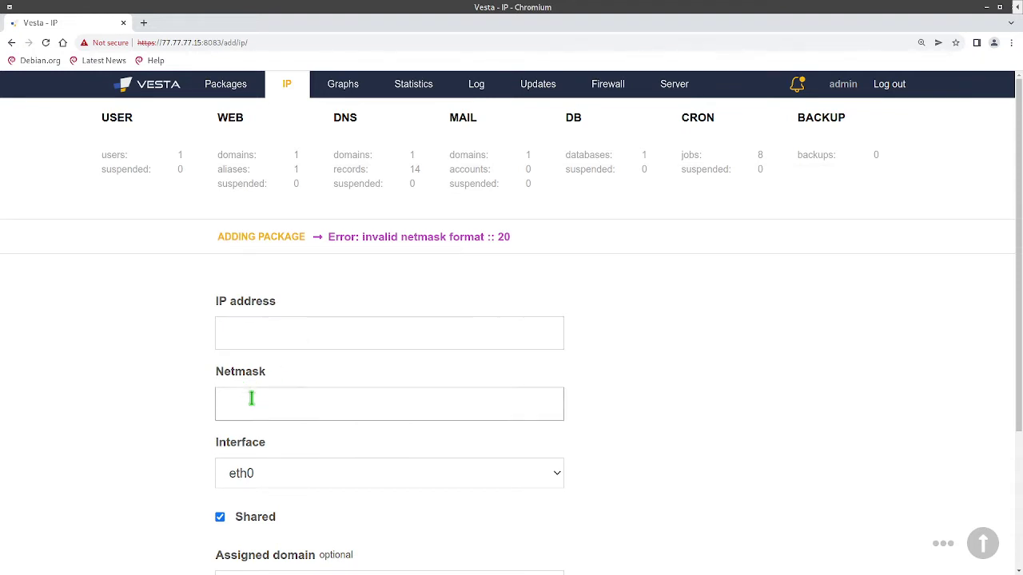
Step: Add IP 52.47.15.65 with netmask 255.255.192.0 and confirm it appears in the IP list
{"action": "left_click", "coordinate": [289, 411]}
{"action": "type", "text": "255.2"}
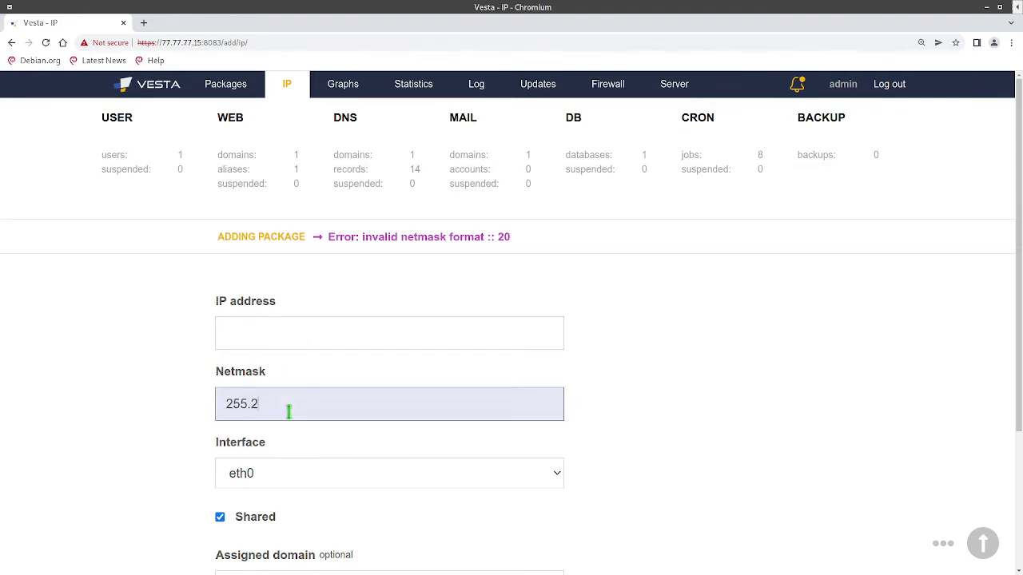
{"action": "type", "text": "55.192.0"}
{"action": "left_click", "coordinate": [322, 338]}
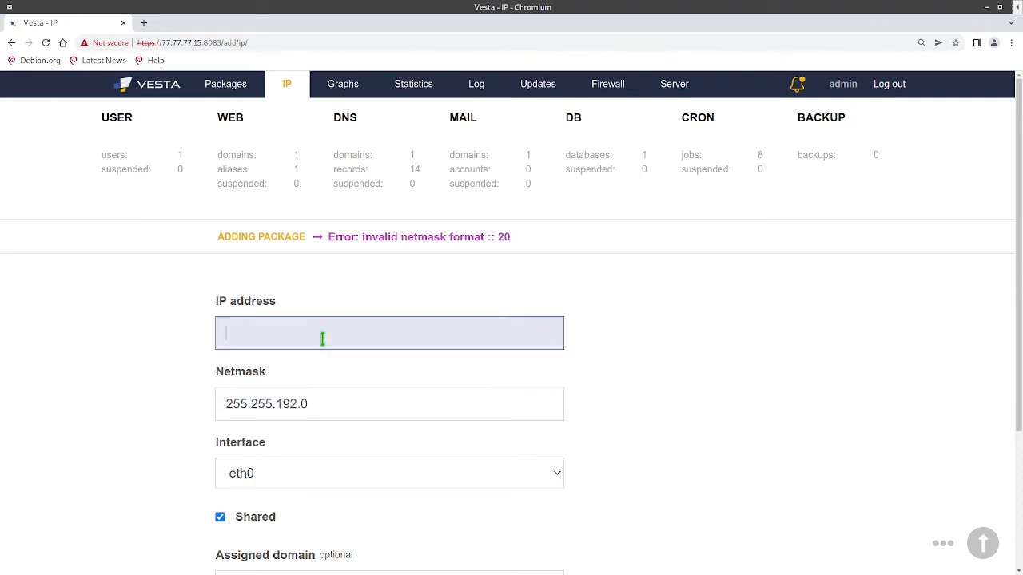
{"action": "type", "text": "52"}
{"action": "type", "text": ".47.15.6"}
{"action": "type", "text": "5.65"}
{"action": "scroll", "coordinate": [271, 480], "scroll_direction": "down", "scroll_amount": 3}
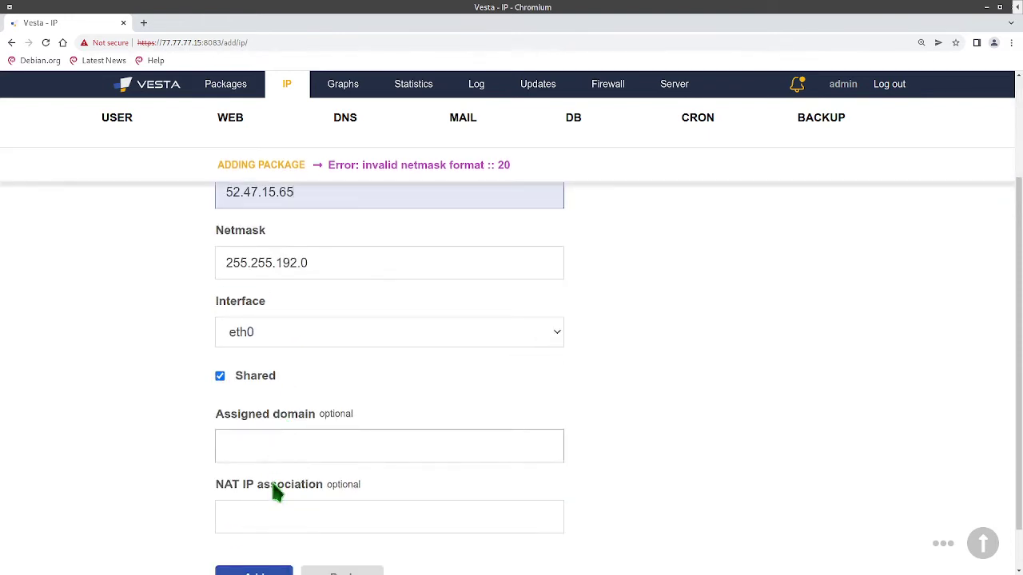
{"action": "left_click", "coordinate": [271, 520]}
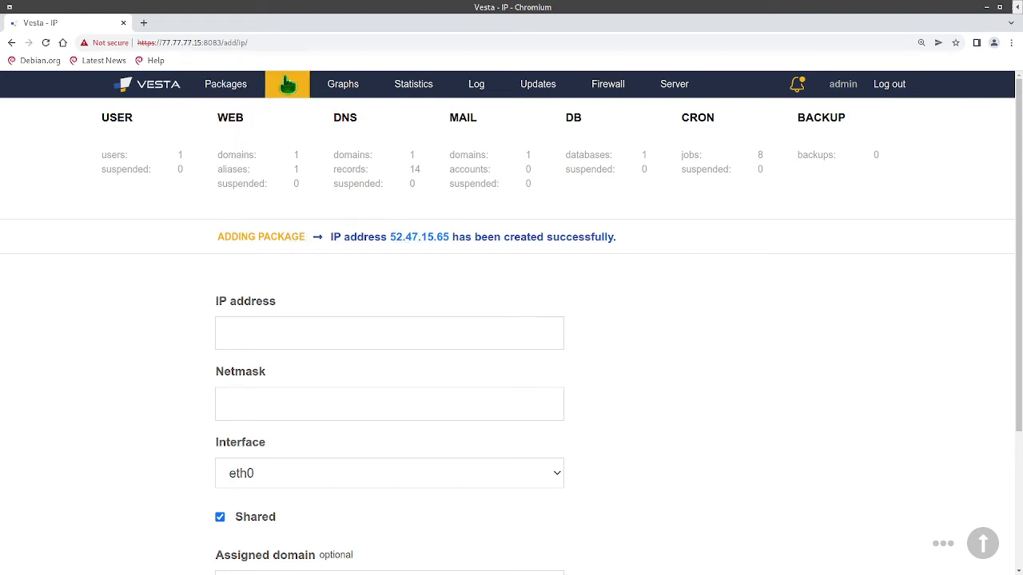
{"action": "left_click", "coordinate": [287, 84]}
{"action": "scroll", "coordinate": [144, 429], "scroll_direction": "down", "scroll_amount": 1}
{"action": "scroll", "coordinate": [152, 440], "scroll_direction": "up", "scroll_amount": 1}
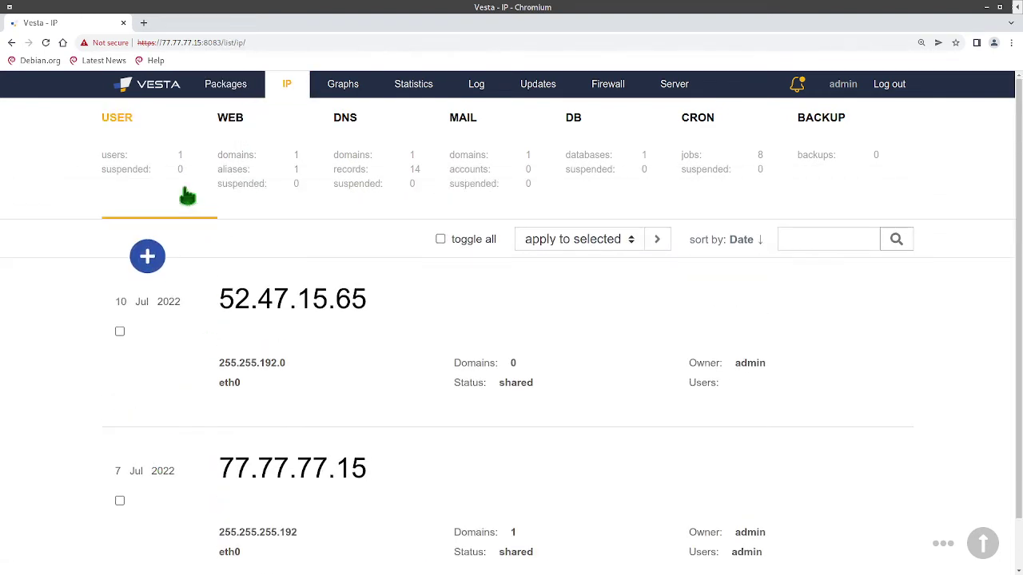
Step: Look over the user list and its add-user form
{"action": "left_click", "coordinate": [126, 160]}
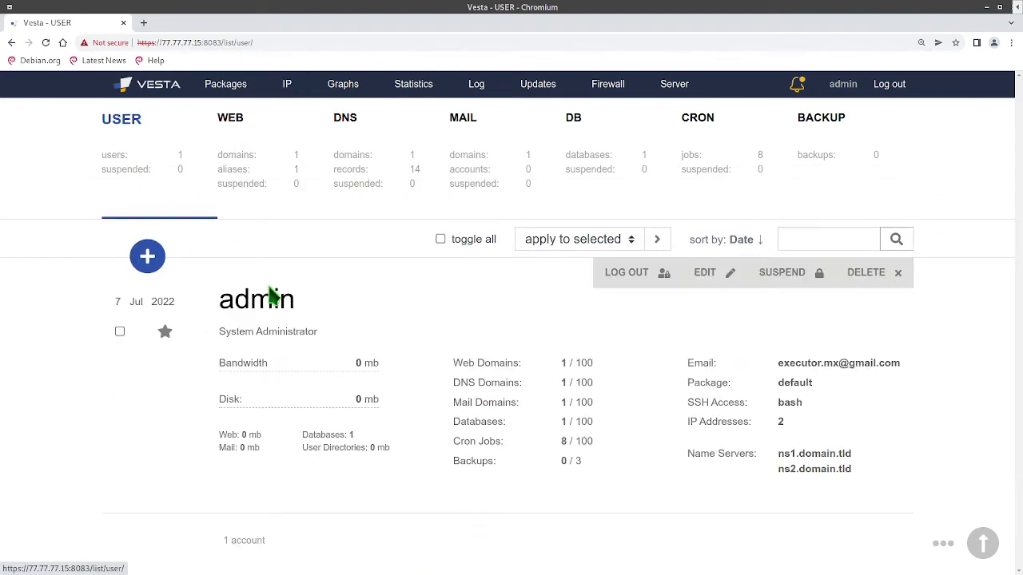
{"action": "left_click", "coordinate": [164, 258]}
{"action": "scroll", "coordinate": [296, 390], "scroll_direction": "down", "scroll_amount": 3}
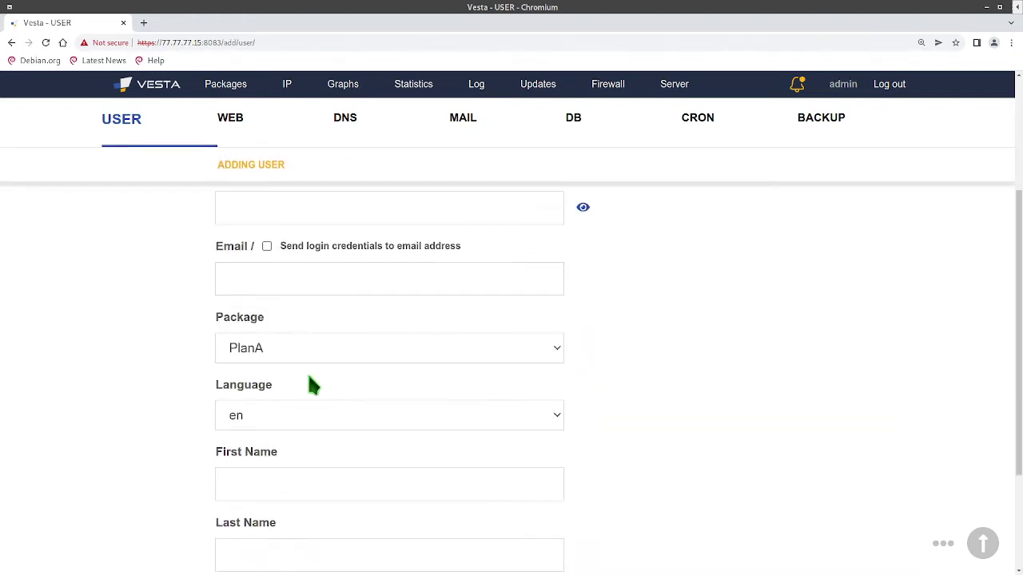
{"action": "scroll", "coordinate": [312, 416], "scroll_direction": "down", "scroll_amount": 2}
{"action": "scroll", "coordinate": [313, 431], "scroll_direction": "up", "scroll_amount": 5}
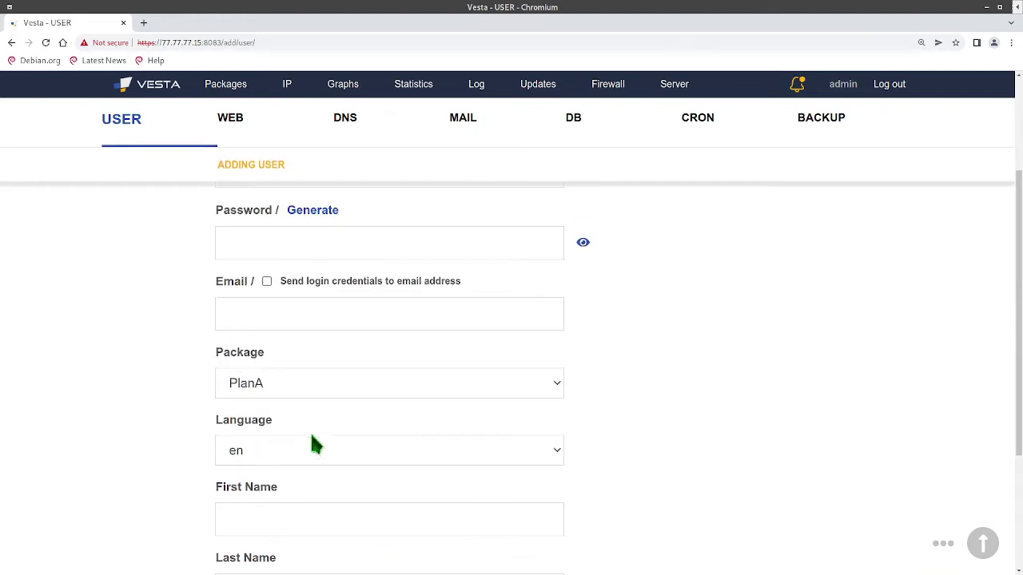
Step: Open the add web domain form and check its IP choices, leaving 52.47.15.65 selected
{"action": "left_click", "coordinate": [238, 125]}
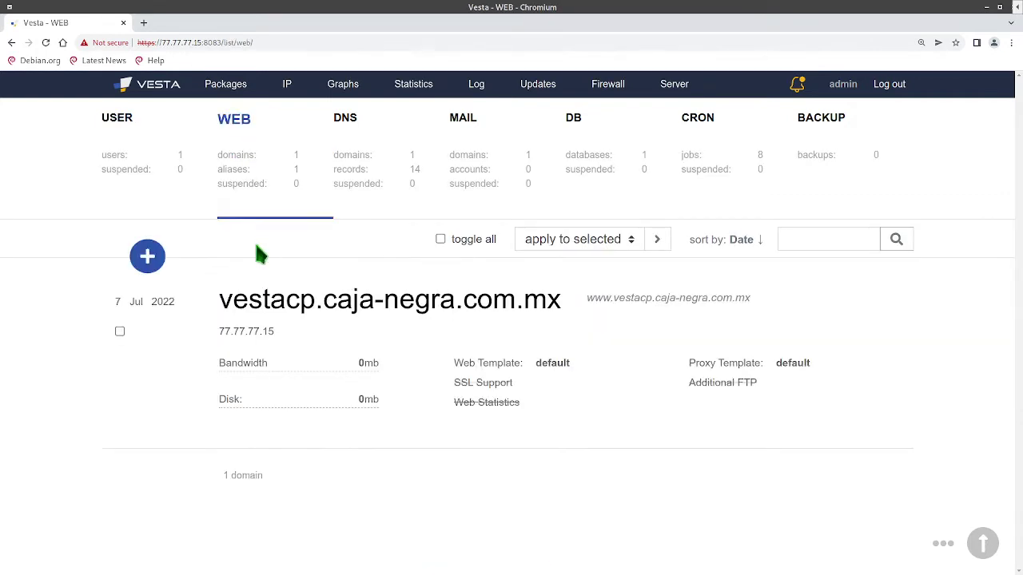
{"action": "left_click", "coordinate": [147, 255]}
{"action": "scroll", "coordinate": [287, 400], "scroll_direction": "down", "scroll_amount": 1}
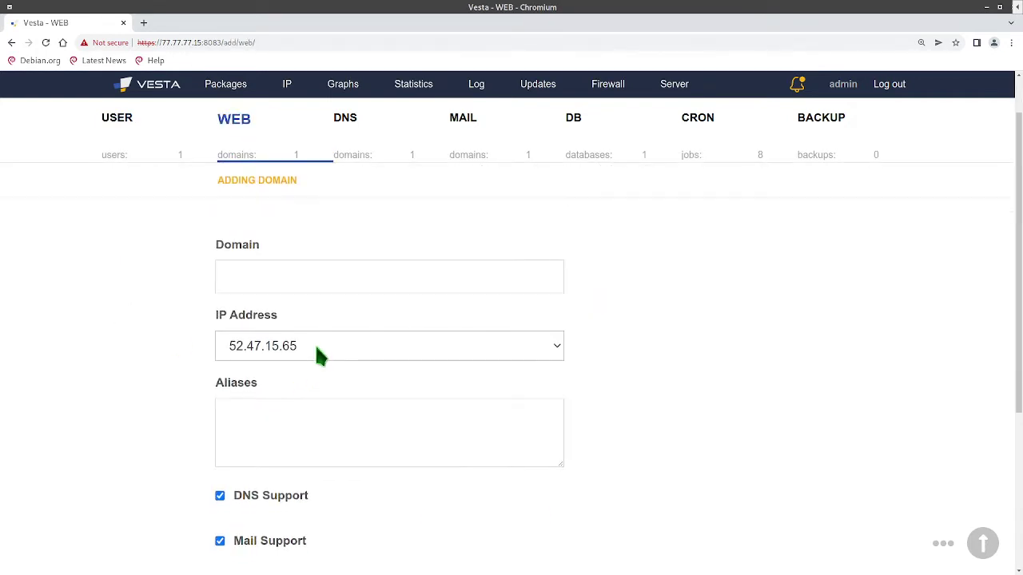
{"action": "left_click", "coordinate": [323, 349]}
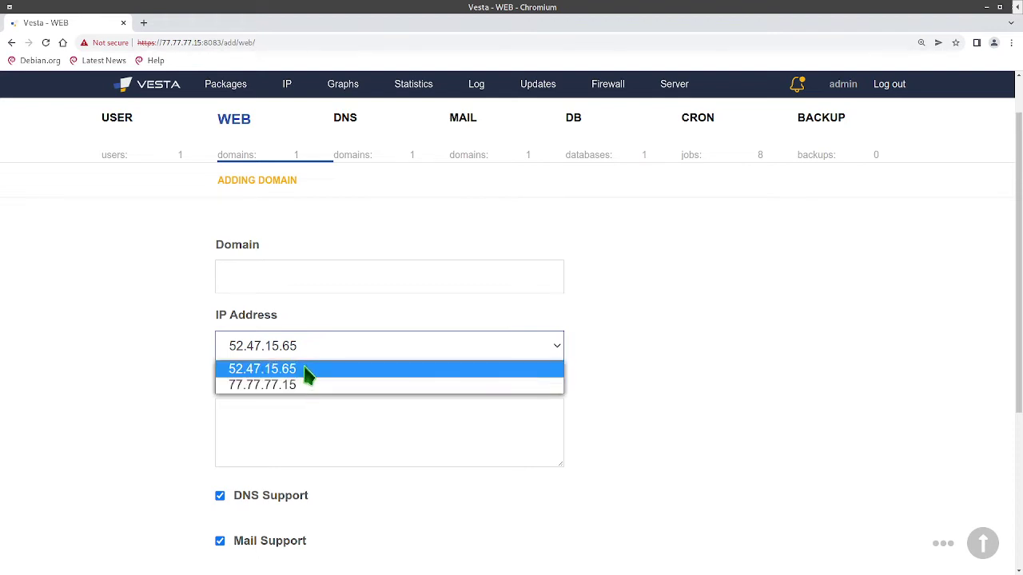
{"action": "left_click", "coordinate": [157, 372]}
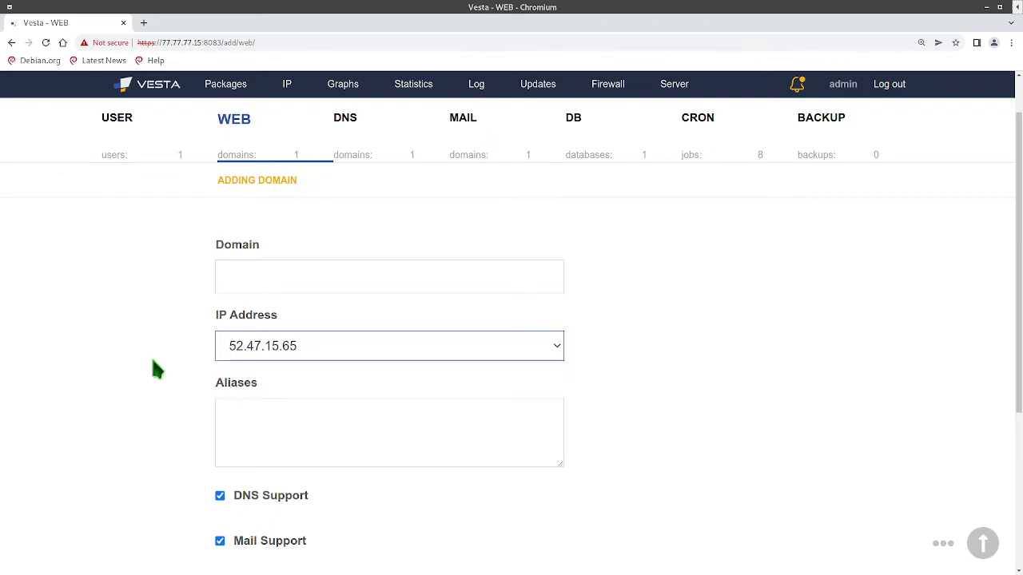
{"action": "left_click", "coordinate": [279, 354]}
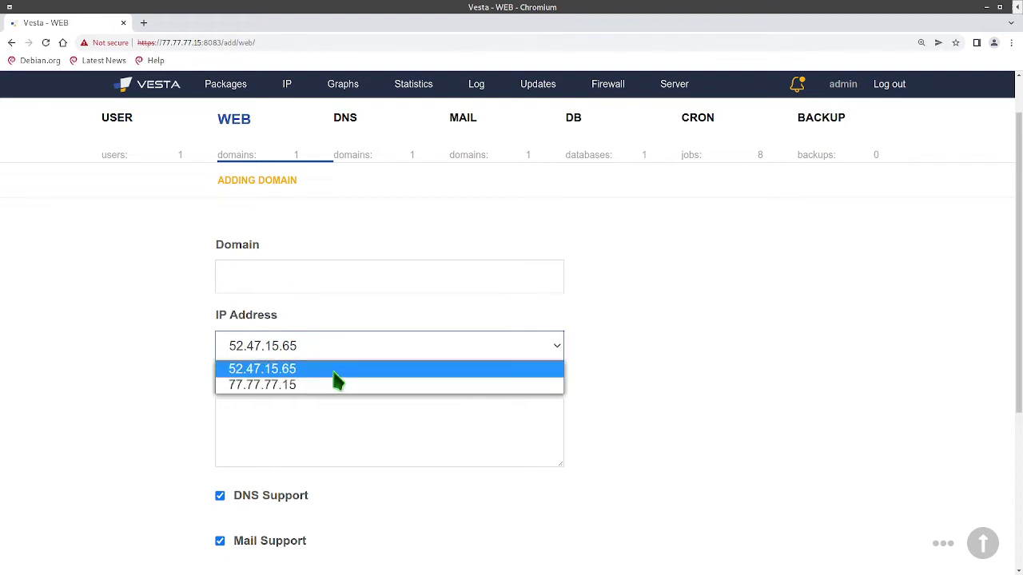
{"action": "left_click", "coordinate": [139, 329]}
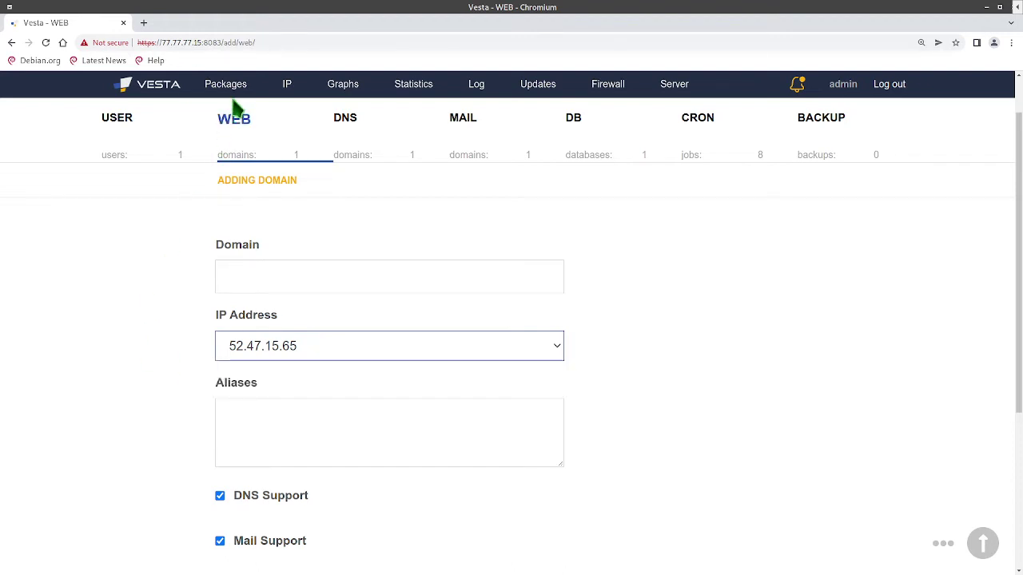
Step: Delete 52.47.15.65 from the IP list, confirm with OK, then switch to the Graphs page
{"action": "left_click", "coordinate": [284, 94]}
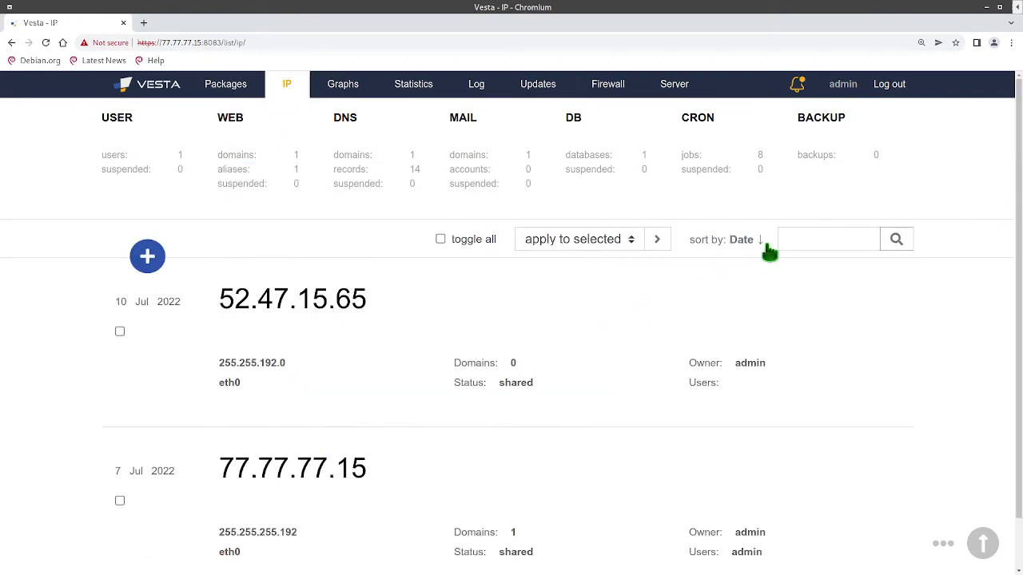
{"action": "left_click", "coordinate": [871, 273]}
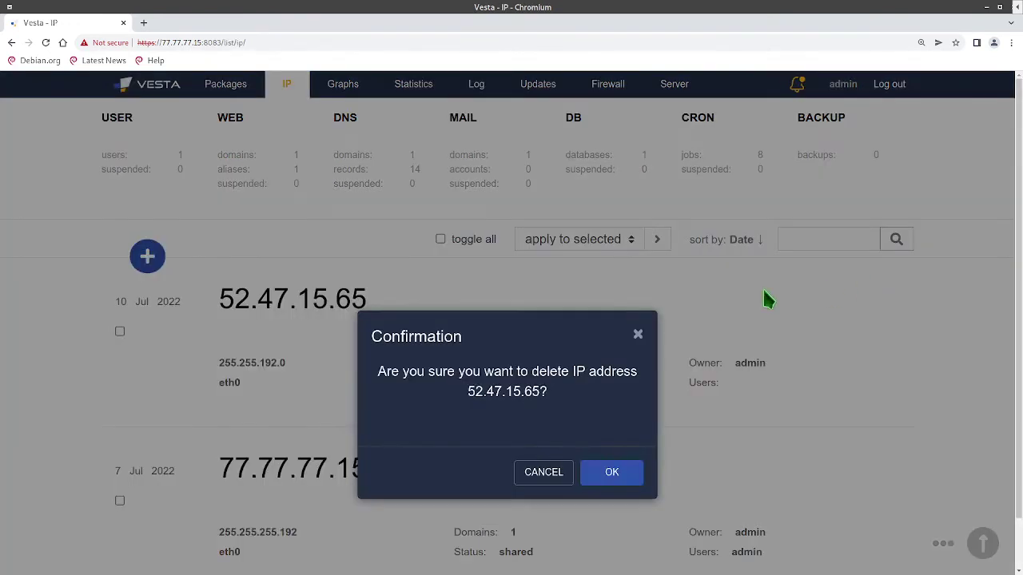
{"action": "left_click", "coordinate": [599, 473]}
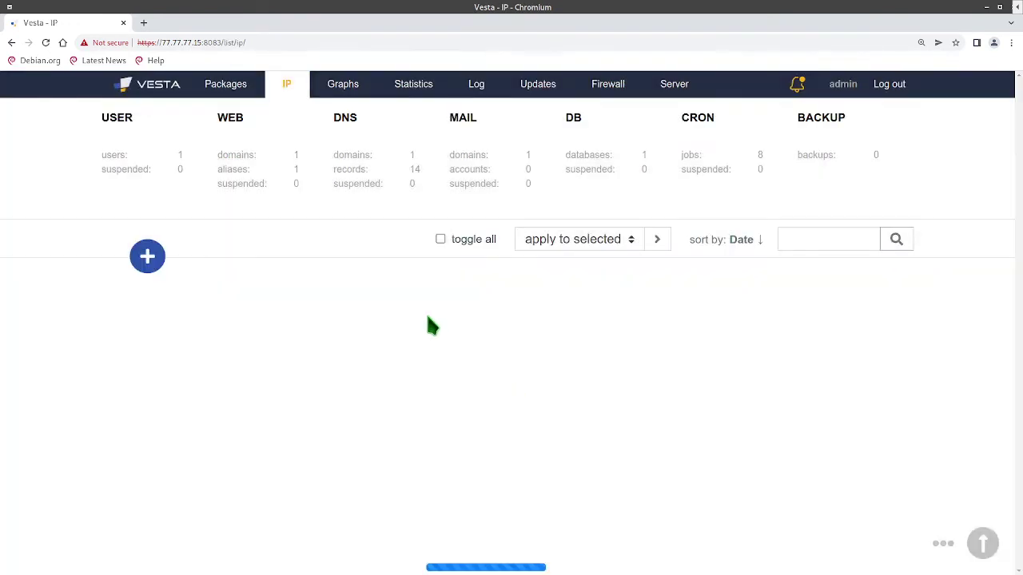
{"action": "left_click", "coordinate": [349, 85]}
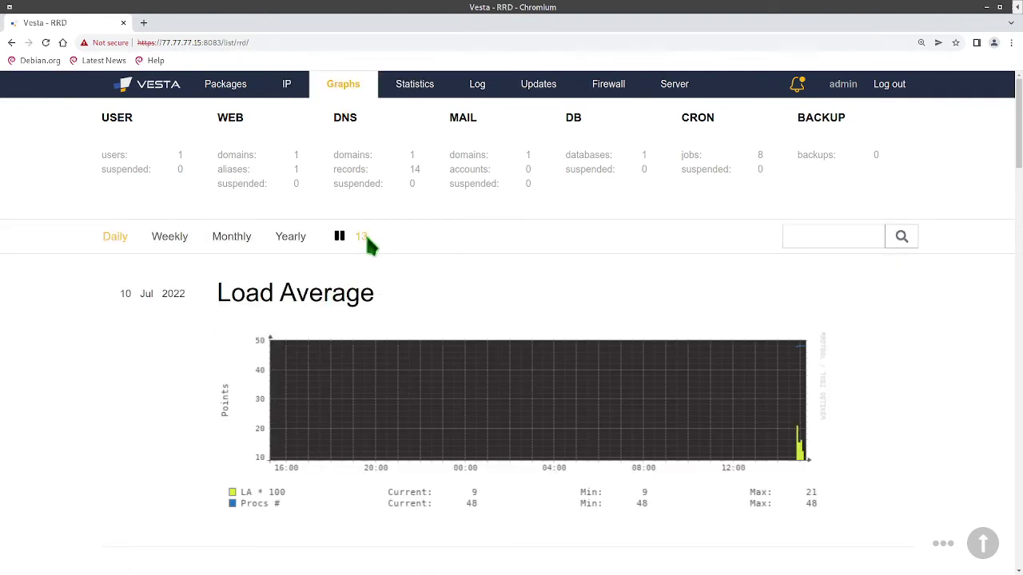
Step: Scroll through all the daily service graphs, then switch the graphs to the Weekly range
{"action": "mouse_move", "coordinate": [308, 400]}
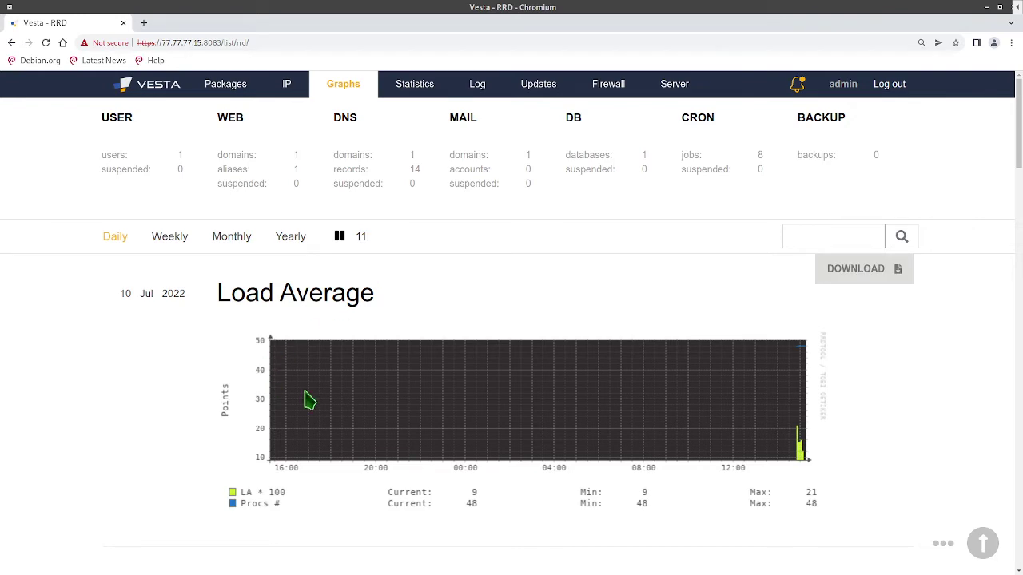
{"action": "scroll", "coordinate": [496, 407], "scroll_direction": "down", "scroll_amount": 2}
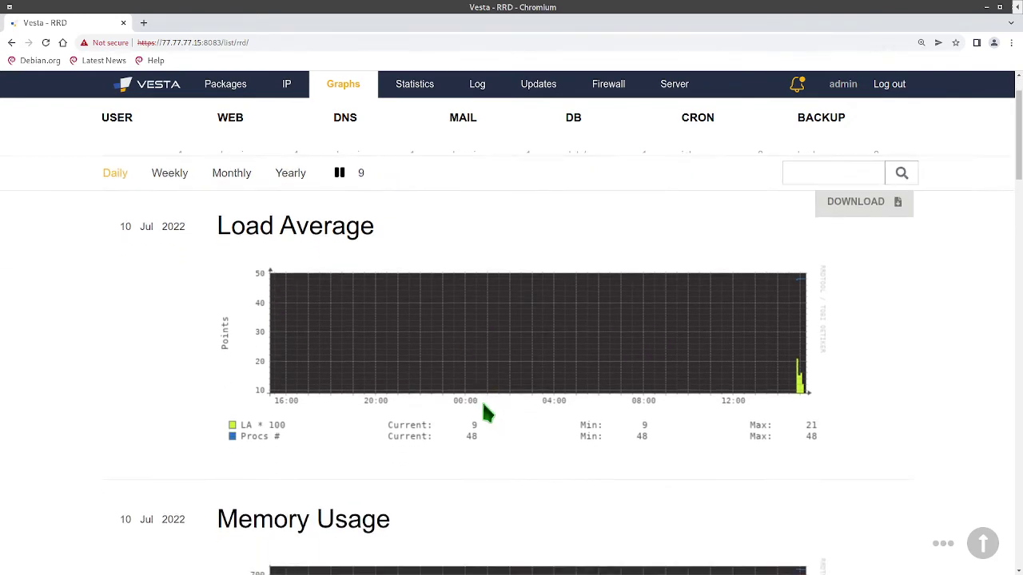
{"action": "scroll", "coordinate": [488, 412], "scroll_direction": "down", "scroll_amount": 1}
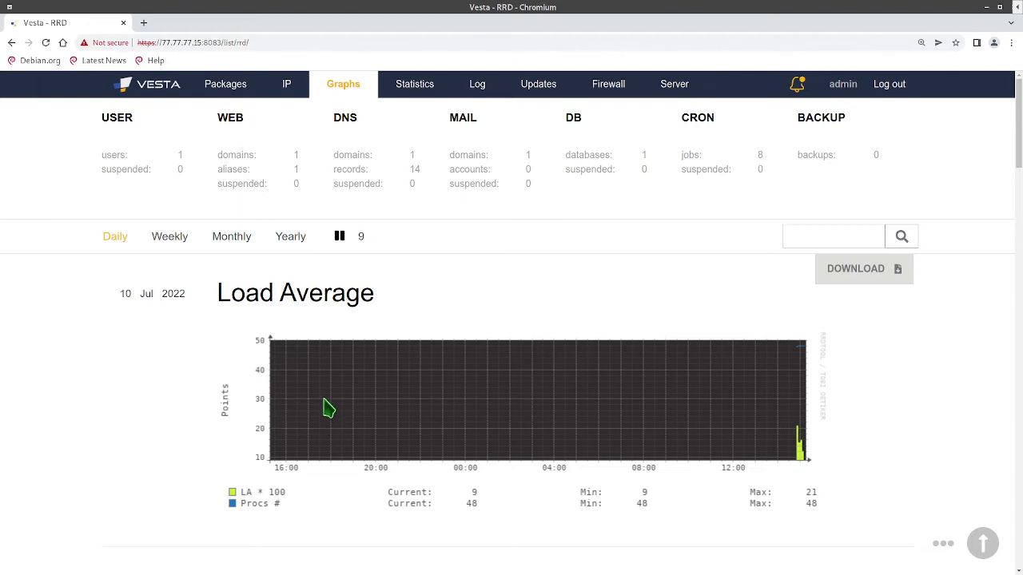
{"action": "scroll", "coordinate": [345, 441], "scroll_direction": "down", "scroll_amount": 2}
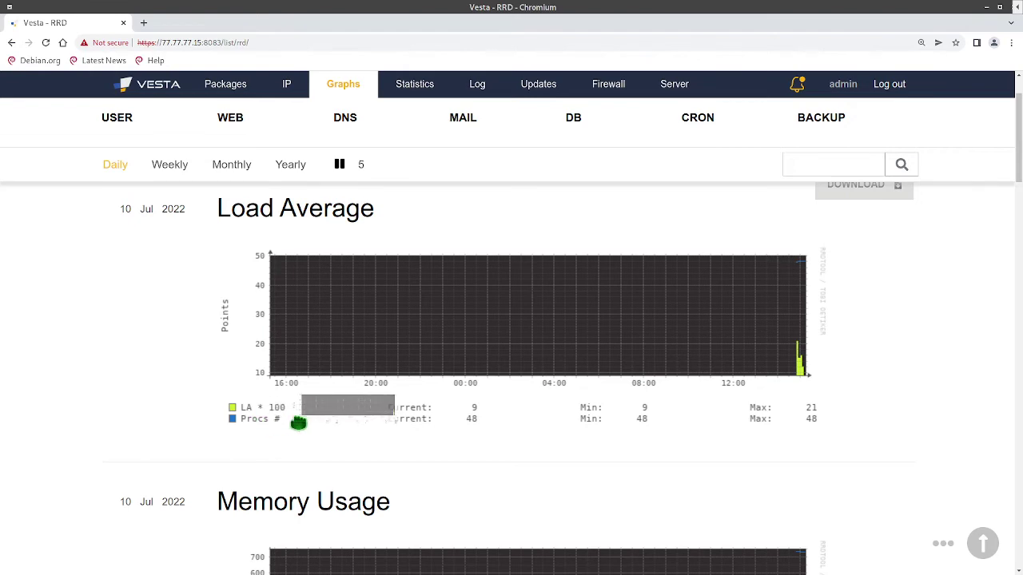
{"action": "scroll", "coordinate": [371, 428], "scroll_direction": "down", "scroll_amount": 1}
{"action": "scroll", "coordinate": [415, 432], "scroll_direction": "down", "scroll_amount": 2}
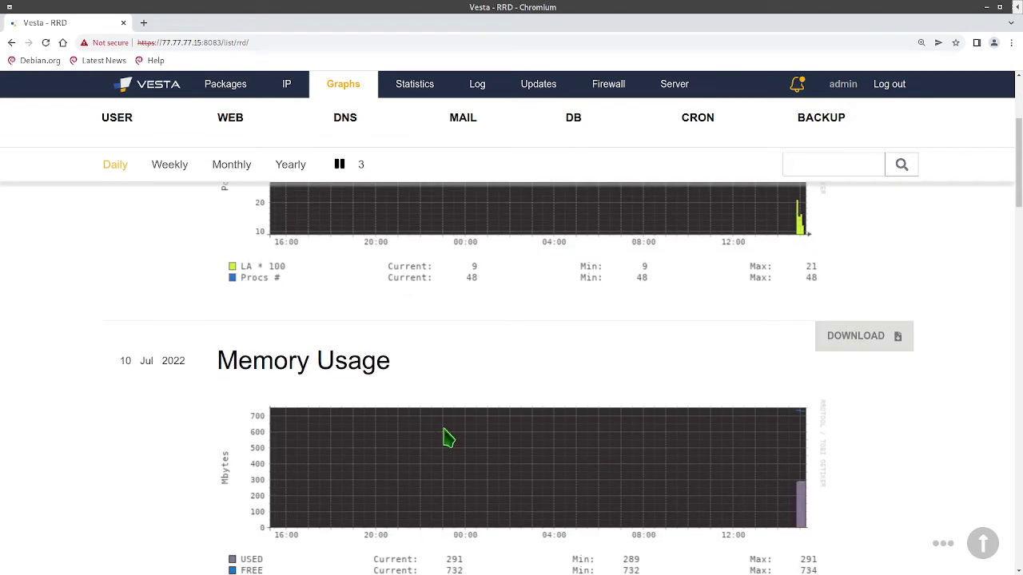
{"action": "scroll", "coordinate": [432, 399], "scroll_direction": "down", "scroll_amount": 3}
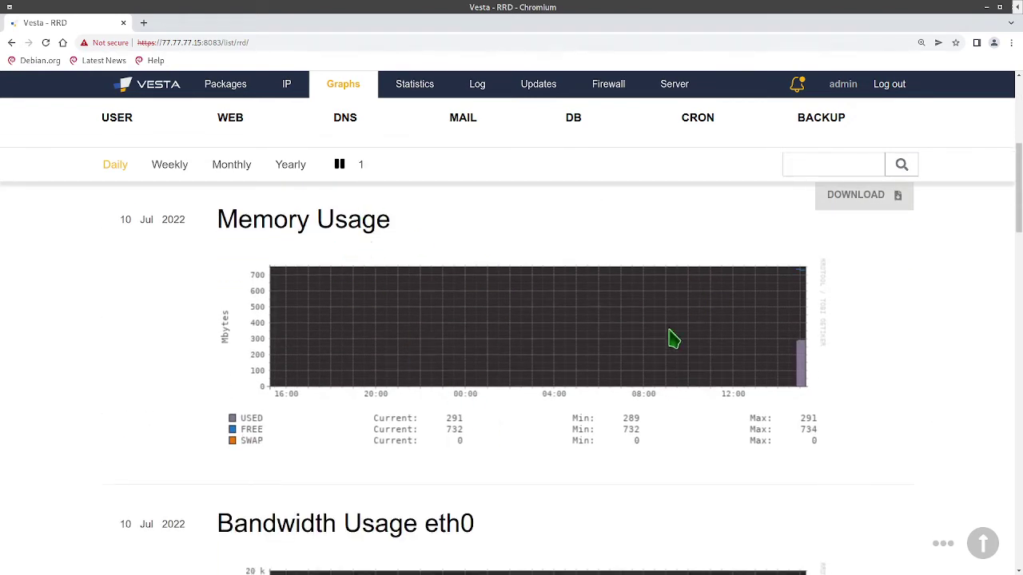
{"action": "scroll", "coordinate": [560, 344], "scroll_direction": "down", "scroll_amount": 4}
{"action": "scroll", "coordinate": [416, 356], "scroll_direction": "down", "scroll_amount": 2}
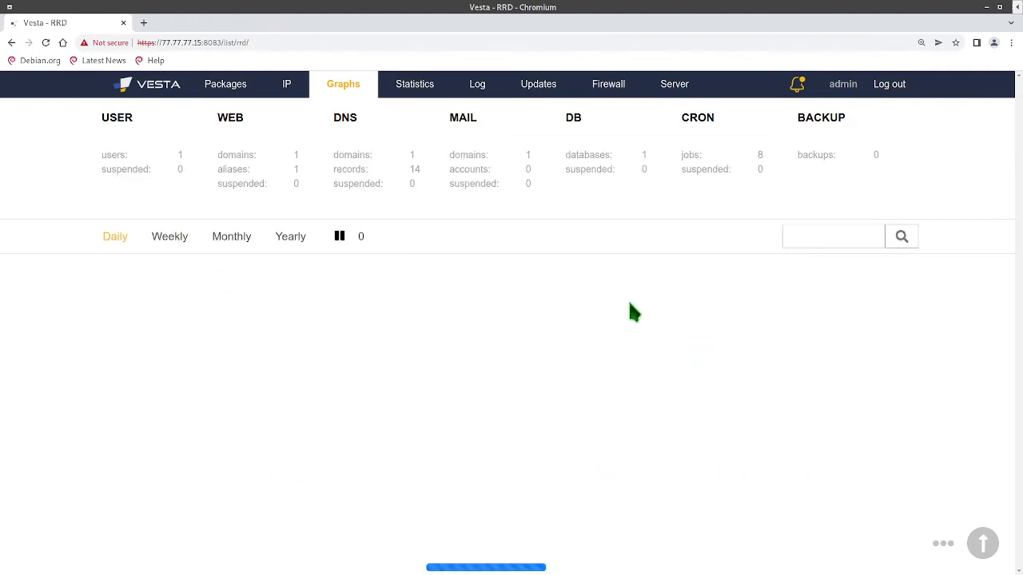
{"action": "scroll", "coordinate": [621, 423], "scroll_direction": "down", "scroll_amount": 3}
{"action": "scroll", "coordinate": [622, 424], "scroll_direction": "down", "scroll_amount": 3}
{"action": "scroll", "coordinate": [620, 422], "scroll_direction": "down", "scroll_amount": 3}
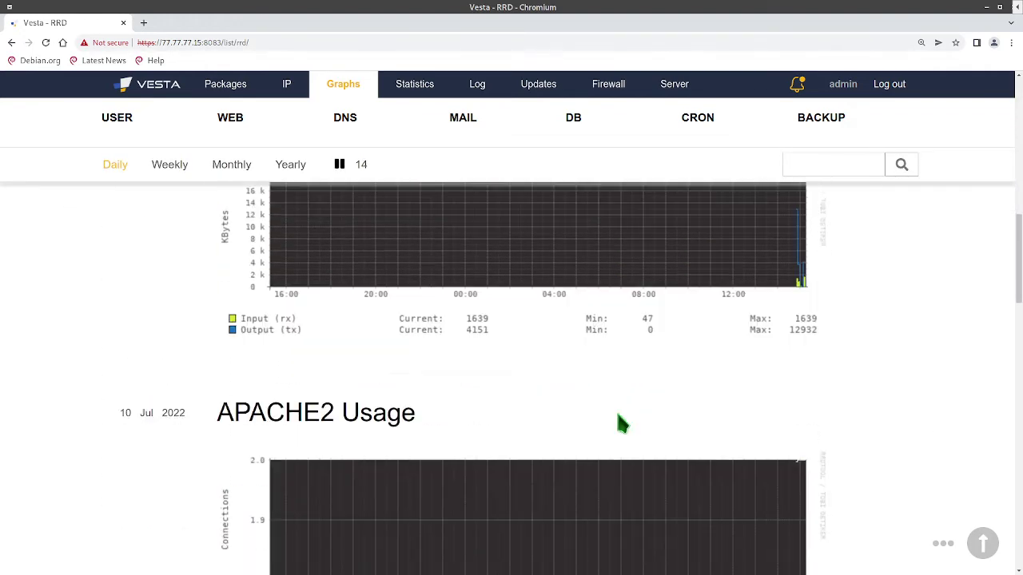
{"action": "scroll", "coordinate": [621, 421], "scroll_direction": "down", "scroll_amount": 1}
{"action": "scroll", "coordinate": [548, 354], "scroll_direction": "down", "scroll_amount": 2}
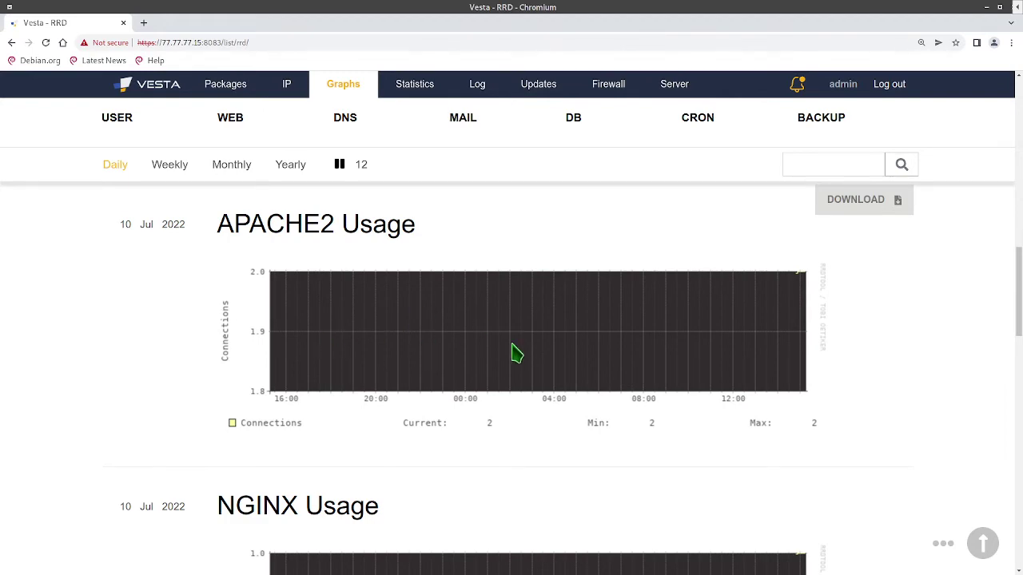
{"action": "scroll", "coordinate": [559, 354], "scroll_direction": "down", "scroll_amount": 4}
{"action": "scroll", "coordinate": [520, 360], "scroll_direction": "down", "scroll_amount": 2}
{"action": "scroll", "coordinate": [504, 367], "scroll_direction": "down", "scroll_amount": 5}
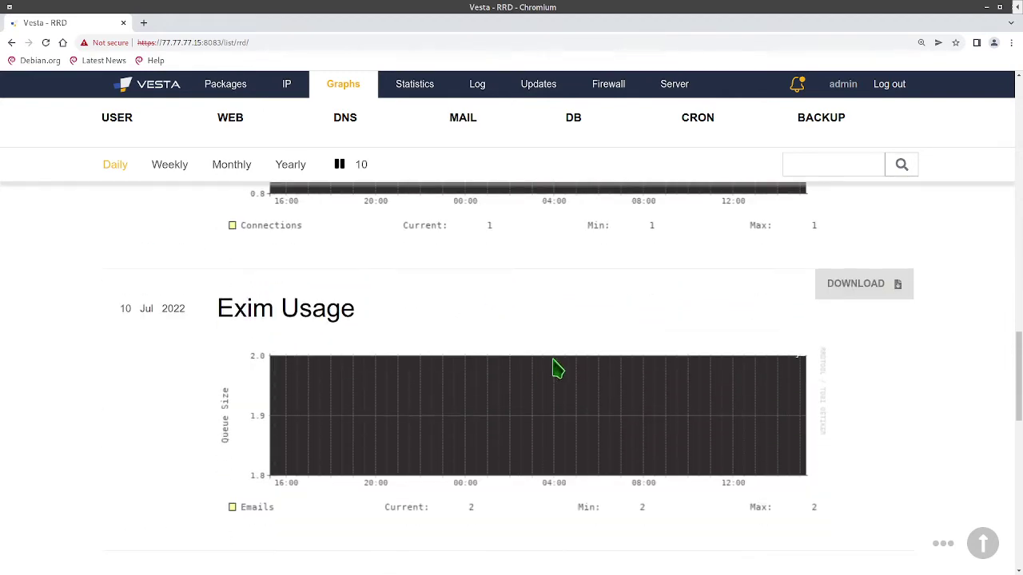
{"action": "scroll", "coordinate": [557, 369], "scroll_direction": "down", "scroll_amount": 3}
{"action": "scroll", "coordinate": [557, 370], "scroll_direction": "down", "scroll_amount": 2}
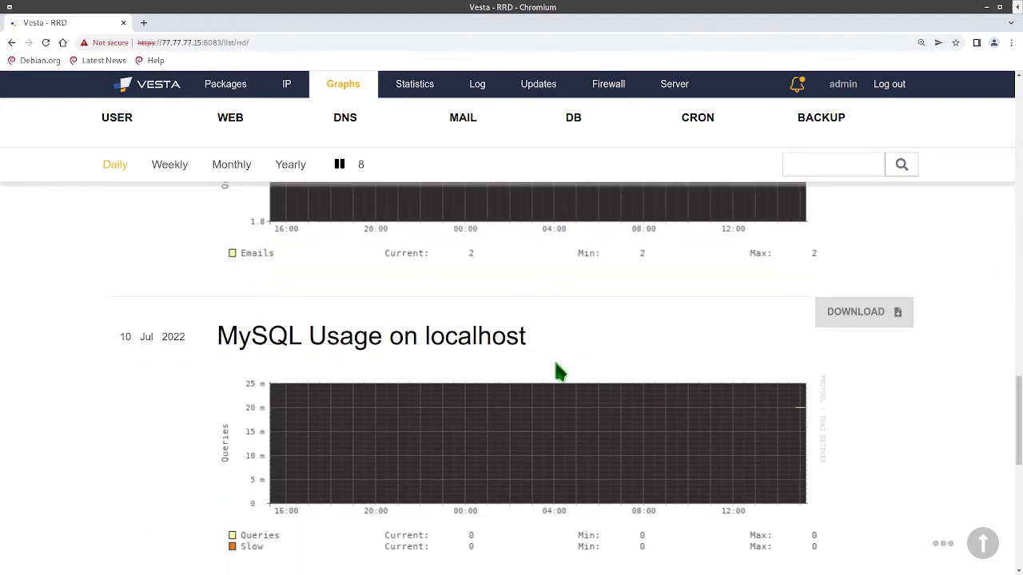
{"action": "scroll", "coordinate": [559, 371], "scroll_direction": "down", "scroll_amount": 4}
{"action": "scroll", "coordinate": [565, 375], "scroll_direction": "down", "scroll_amount": 3}
{"action": "scroll", "coordinate": [566, 376], "scroll_direction": "down", "scroll_amount": 2}
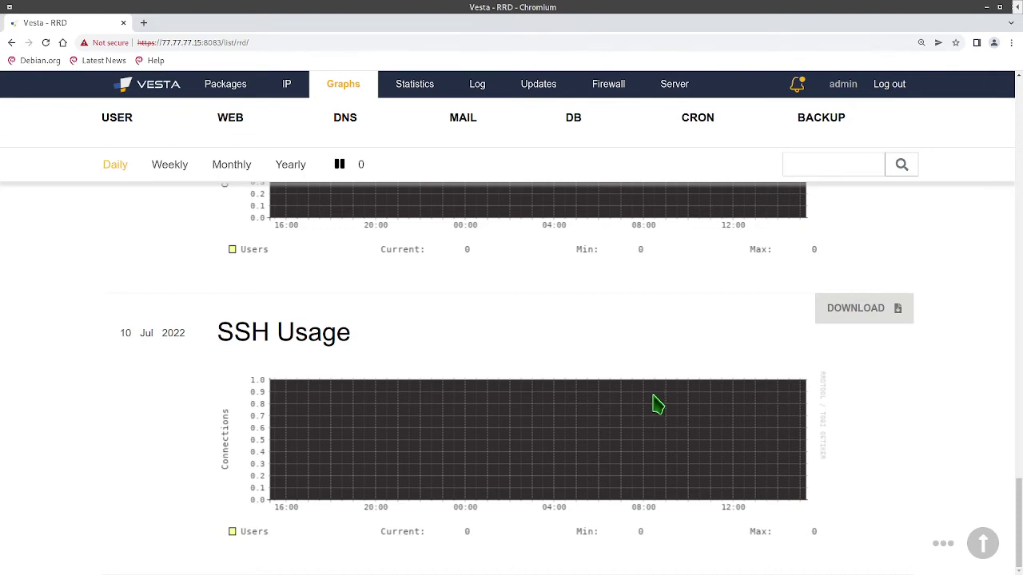
{"action": "left_click", "coordinate": [177, 241]}
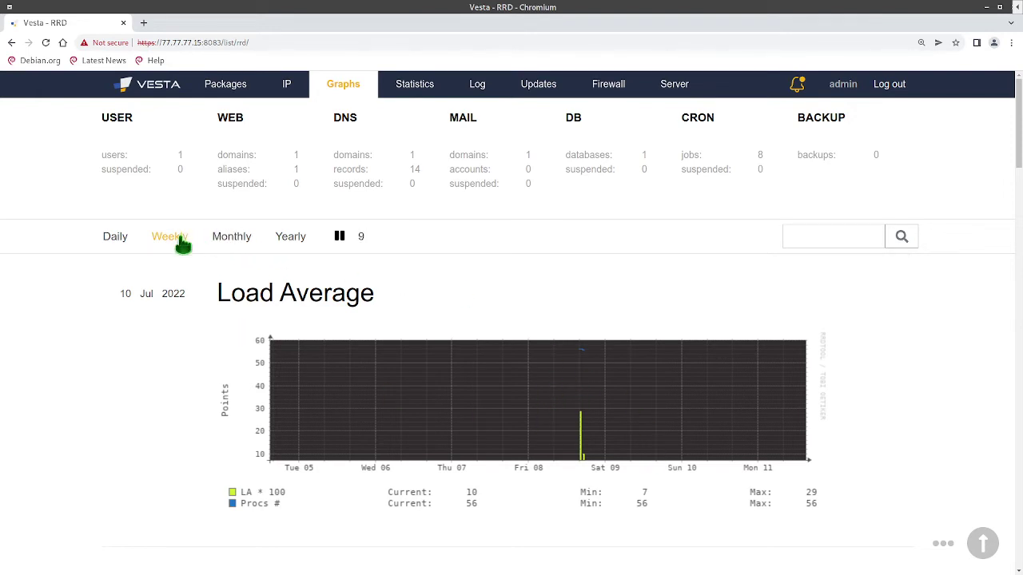
Step: Show the server graphs for the Monthly period, then the Yearly period, with Load Average spanning Jul to May
{"action": "left_click", "coordinate": [241, 248]}
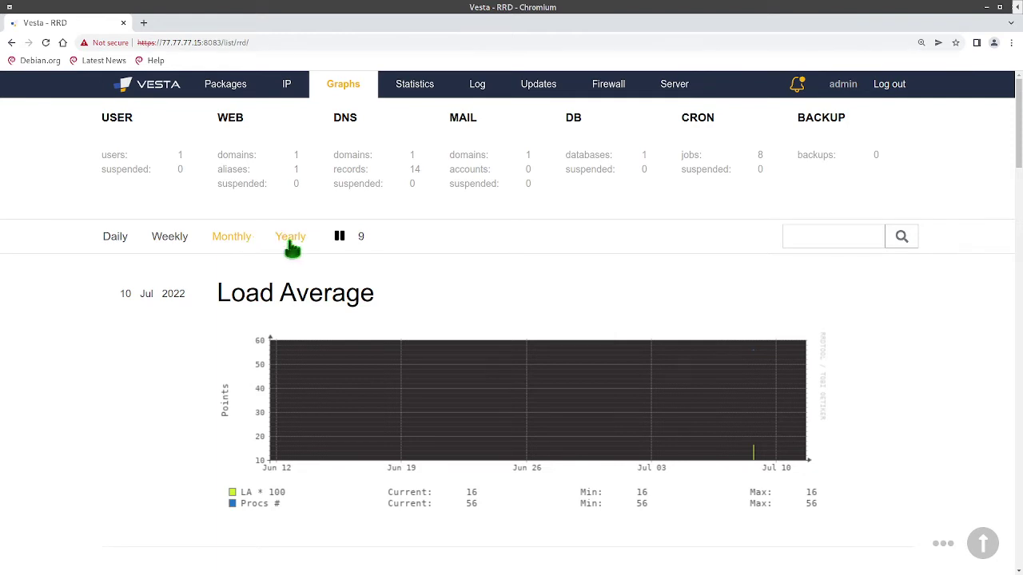
{"action": "scroll", "coordinate": [331, 343], "scroll_direction": "down", "scroll_amount": 5}
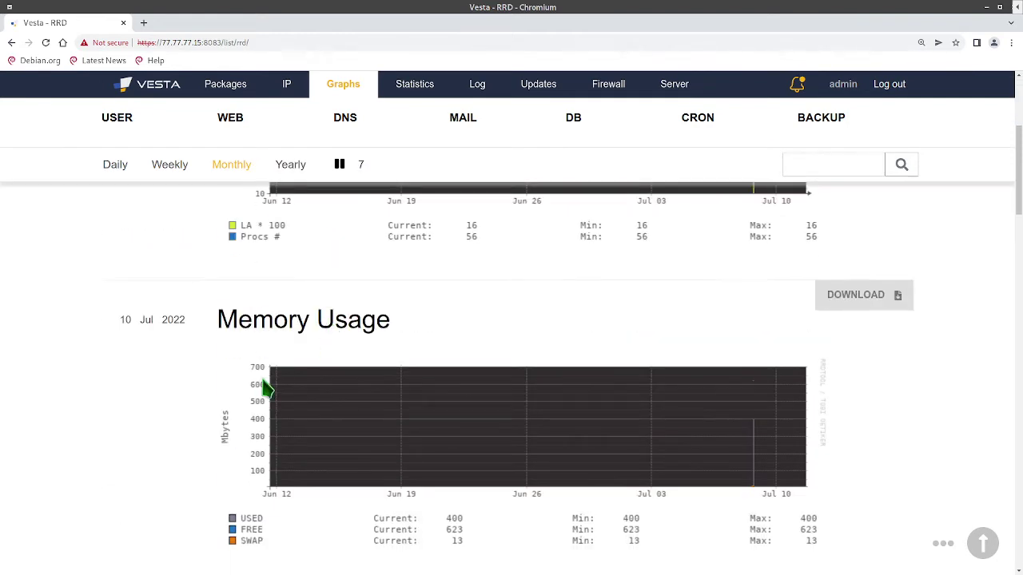
{"action": "left_click_drag", "start_coordinate": [535, 235], "coordinate": [490, 253]}
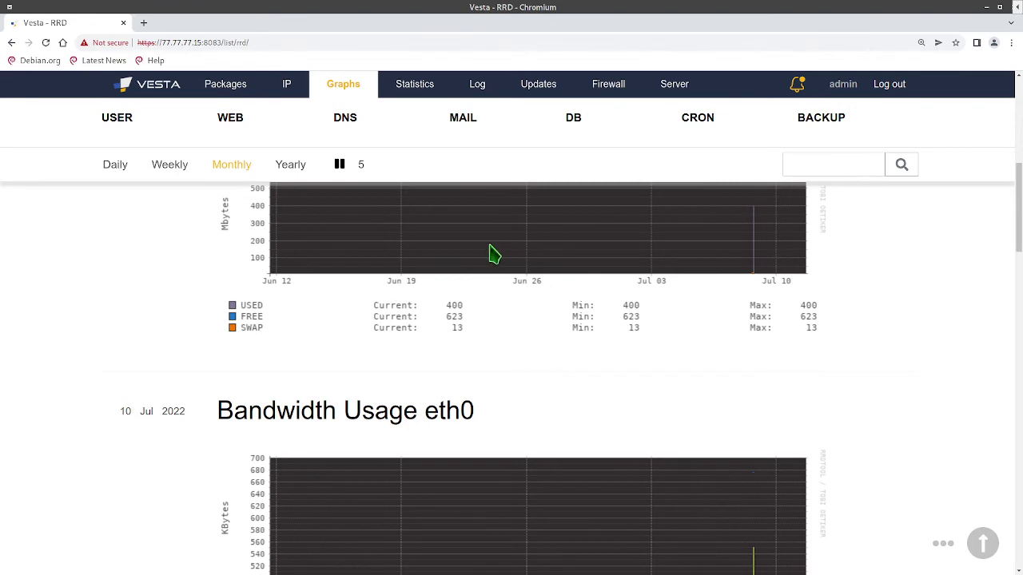
{"action": "scroll", "coordinate": [320, 353], "scroll_direction": "up", "scroll_amount": 4}
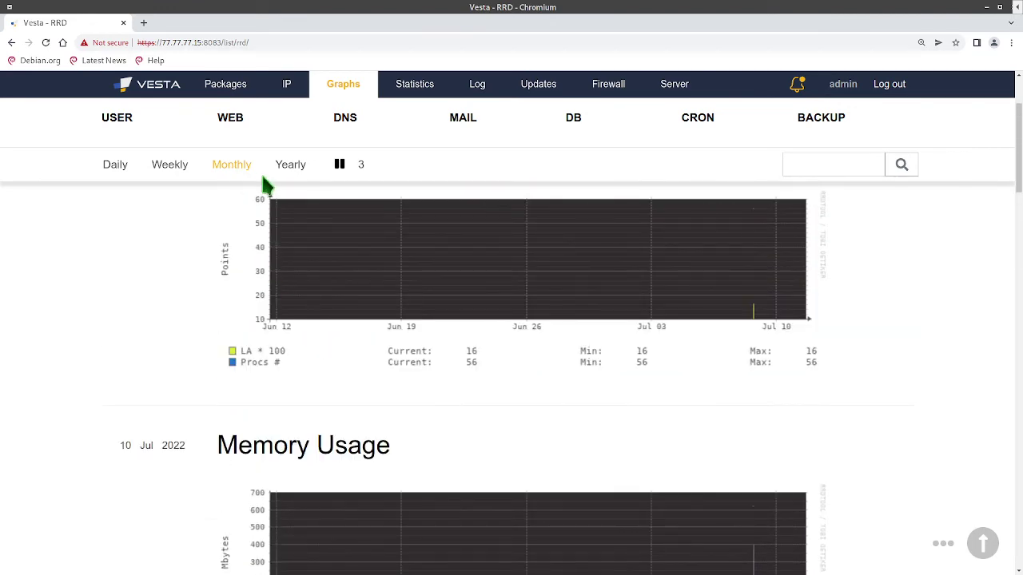
{"action": "left_click", "coordinate": [299, 174]}
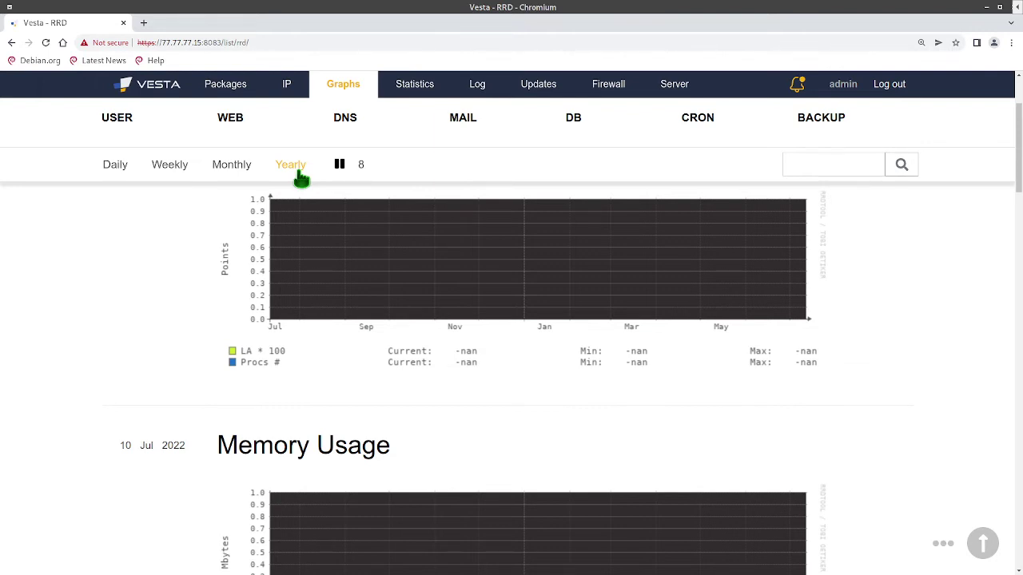
{"action": "scroll", "coordinate": [316, 355], "scroll_direction": "up", "scroll_amount": 2}
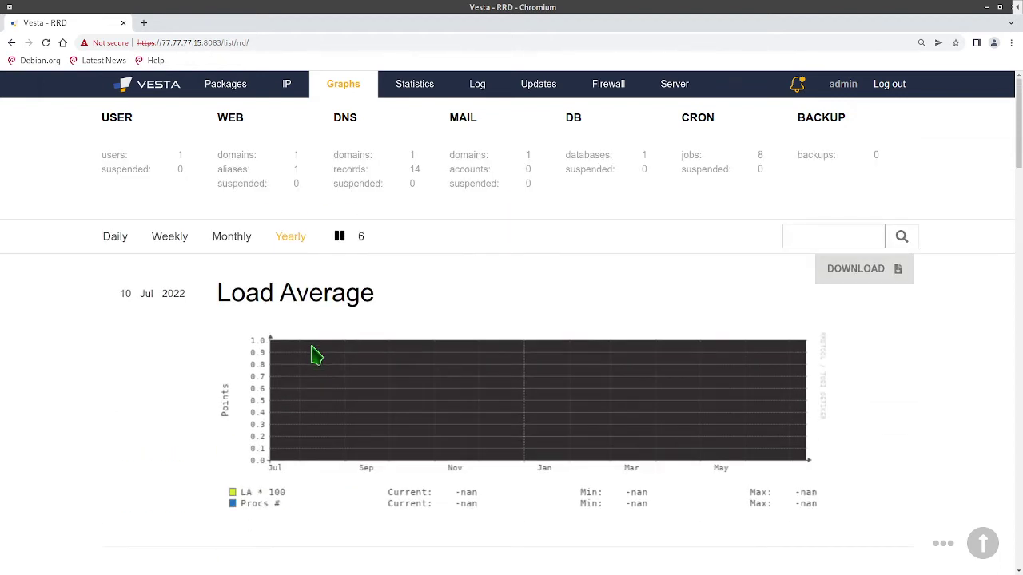
Step: Go from the Statistics page to the Log page and scroll down through the admin action entries
{"action": "left_click", "coordinate": [415, 86]}
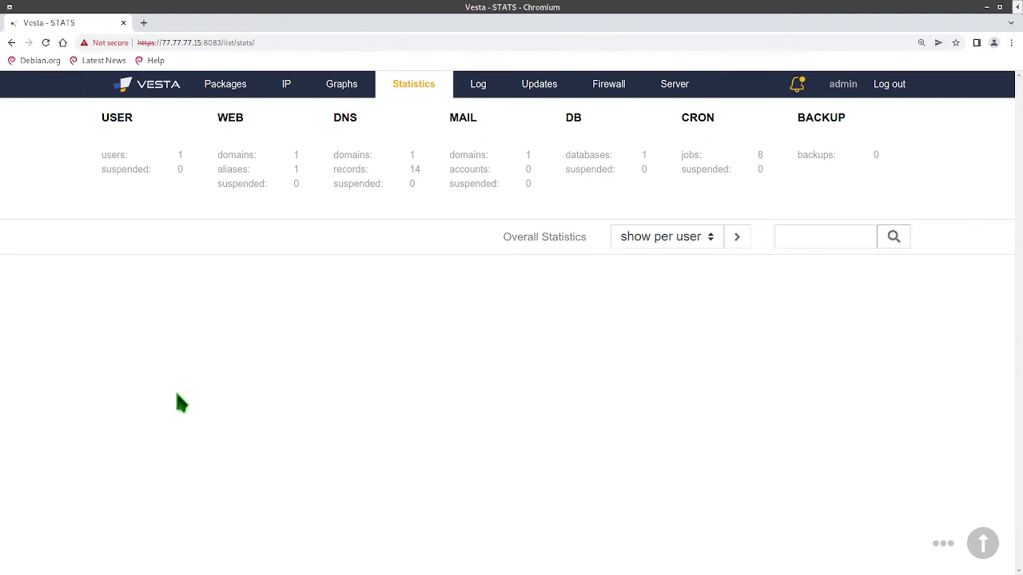
{"action": "left_click", "coordinate": [486, 98]}
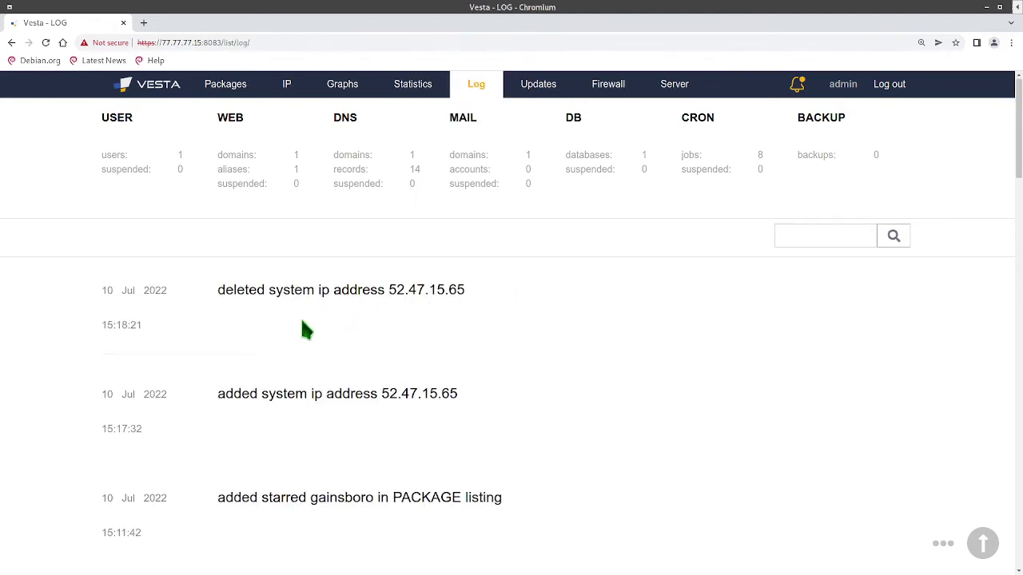
{"action": "scroll", "coordinate": [302, 359], "scroll_direction": "down", "scroll_amount": 3}
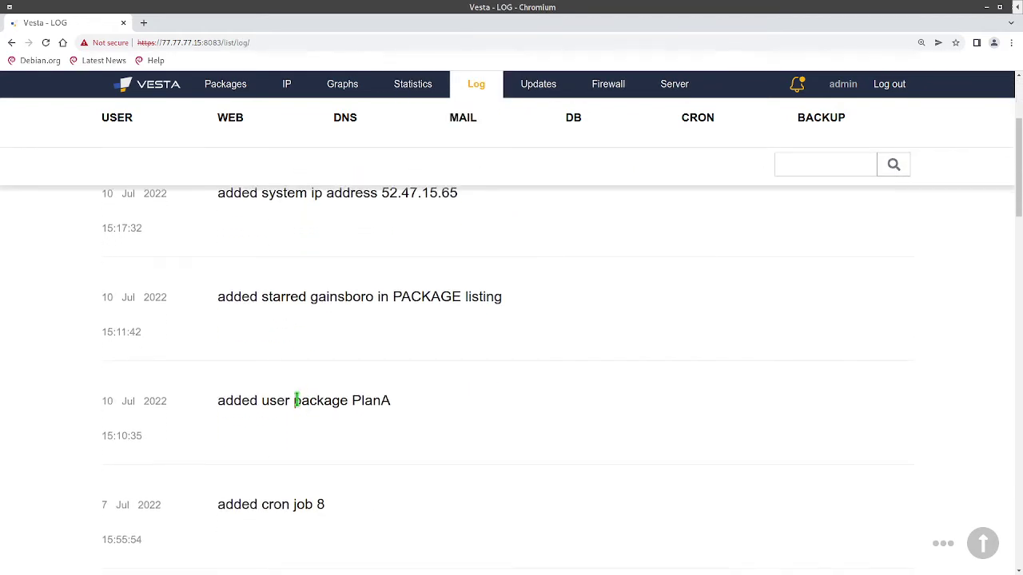
{"action": "scroll", "coordinate": [253, 486], "scroll_direction": "down", "scroll_amount": 2}
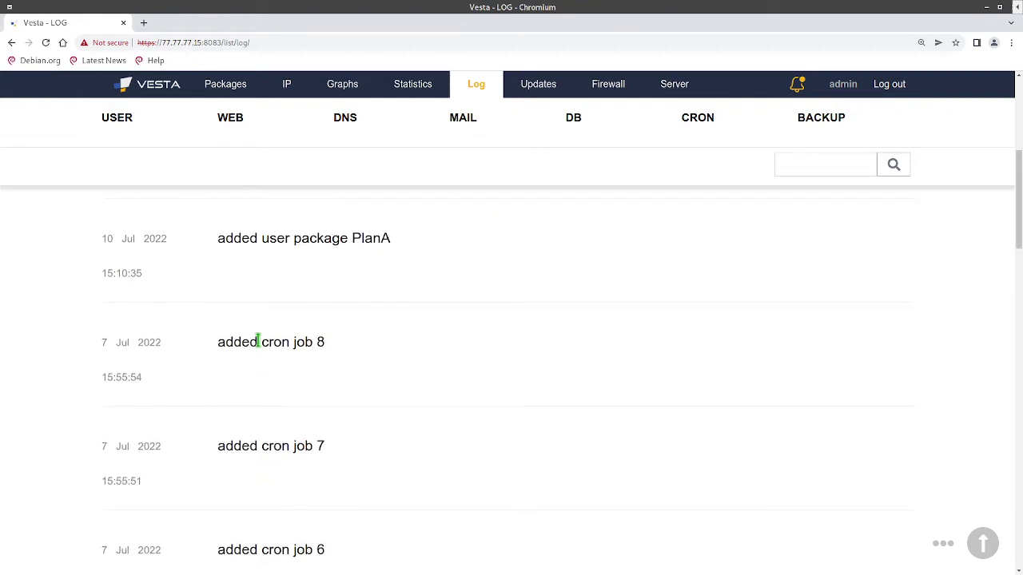
{"action": "scroll", "coordinate": [258, 344], "scroll_direction": "down", "scroll_amount": 1}
{"action": "scroll", "coordinate": [258, 354], "scroll_direction": "down", "scroll_amount": 2}
{"action": "scroll", "coordinate": [258, 372], "scroll_direction": "down", "scroll_amount": 3}
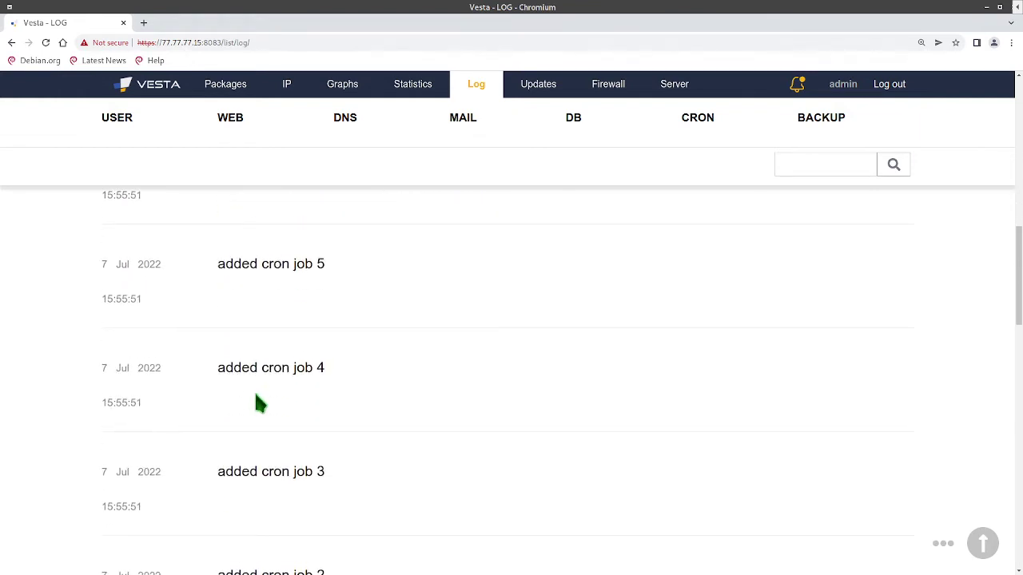
{"action": "scroll", "coordinate": [258, 399], "scroll_direction": "down", "scroll_amount": 2}
{"action": "scroll", "coordinate": [256, 403], "scroll_direction": "down", "scroll_amount": 3}
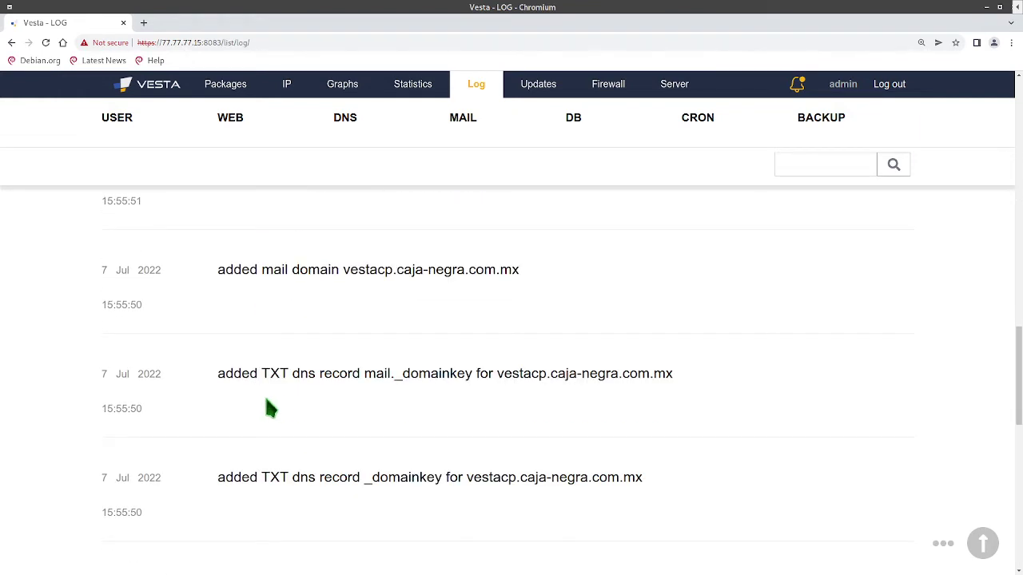
{"action": "scroll", "coordinate": [296, 431], "scroll_direction": "down", "scroll_amount": 2}
{"action": "scroll", "coordinate": [297, 438], "scroll_direction": "down", "scroll_amount": 1}
{"action": "scroll", "coordinate": [297, 436], "scroll_direction": "down", "scroll_amount": 2}
{"action": "scroll", "coordinate": [298, 436], "scroll_direction": "down", "scroll_amount": 2}
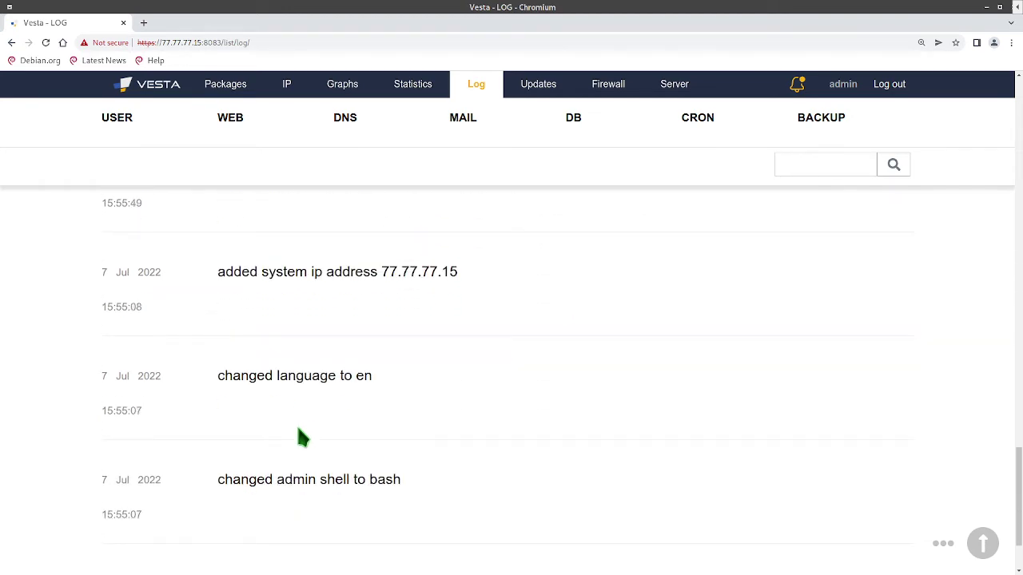
{"action": "scroll", "coordinate": [302, 436], "scroll_direction": "down", "scroll_amount": 2}
Step: Scroll back to the top of the log, where the newest entry is the deletion of IP 52.47.15.65
{"action": "scroll", "coordinate": [312, 447], "scroll_direction": "up", "scroll_amount": 1}
{"action": "scroll", "coordinate": [325, 461], "scroll_direction": "up", "scroll_amount": 4}
{"action": "scroll", "coordinate": [324, 461], "scroll_direction": "up", "scroll_amount": 3}
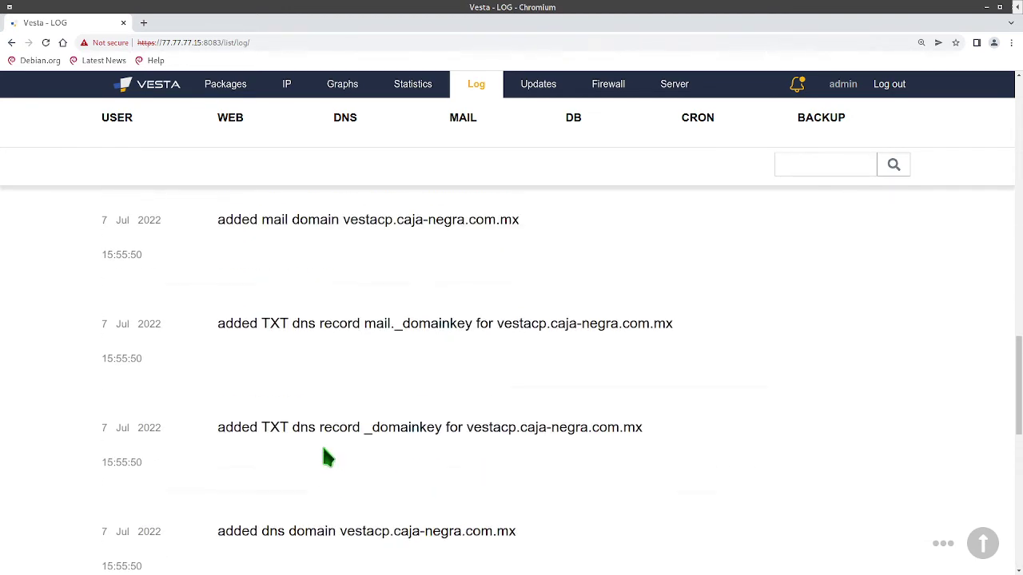
{"action": "scroll", "coordinate": [326, 457], "scroll_direction": "up", "scroll_amount": 3}
{"action": "scroll", "coordinate": [324, 456], "scroll_direction": "up", "scroll_amount": 3}
{"action": "scroll", "coordinate": [322, 444], "scroll_direction": "up", "scroll_amount": 3}
{"action": "scroll", "coordinate": [322, 442], "scroll_direction": "up", "scroll_amount": 3}
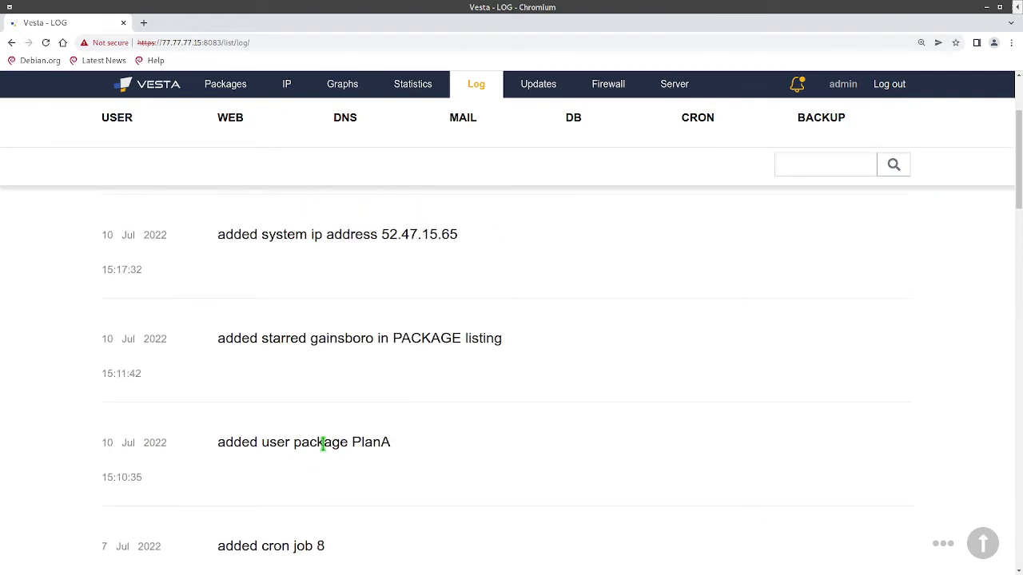
{"action": "scroll", "coordinate": [324, 438], "scroll_direction": "up", "scroll_amount": 2}
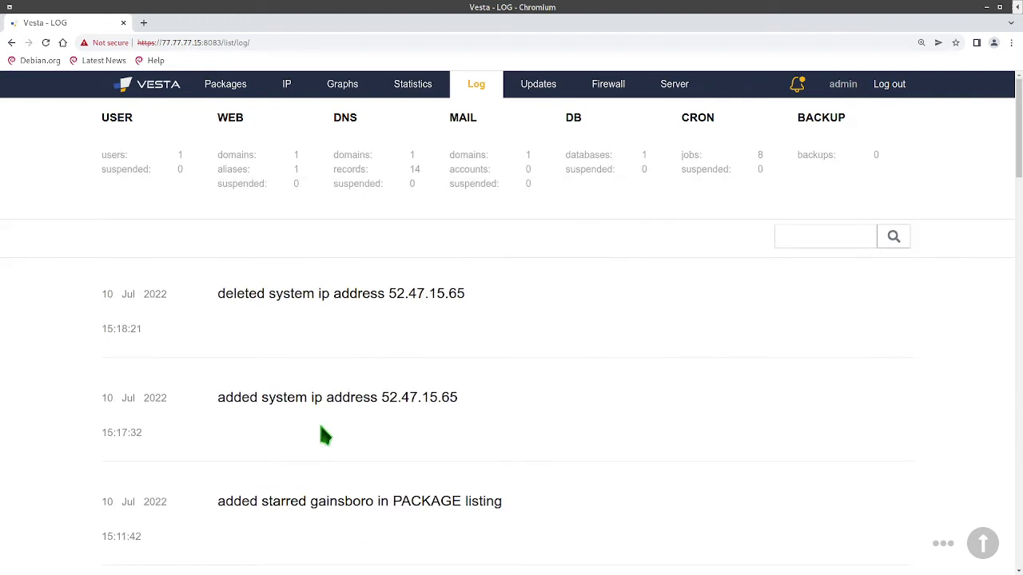
Step: Open the Updates page and look through the listed vesta packages
{"action": "left_click", "coordinate": [538, 91]}
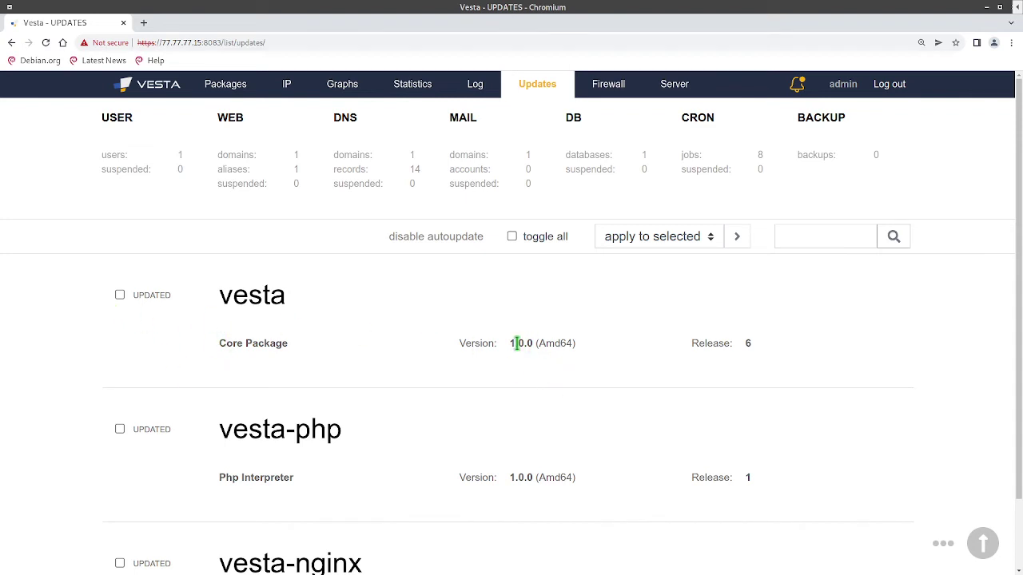
{"action": "scroll", "coordinate": [213, 349], "scroll_direction": "down", "scroll_amount": 1}
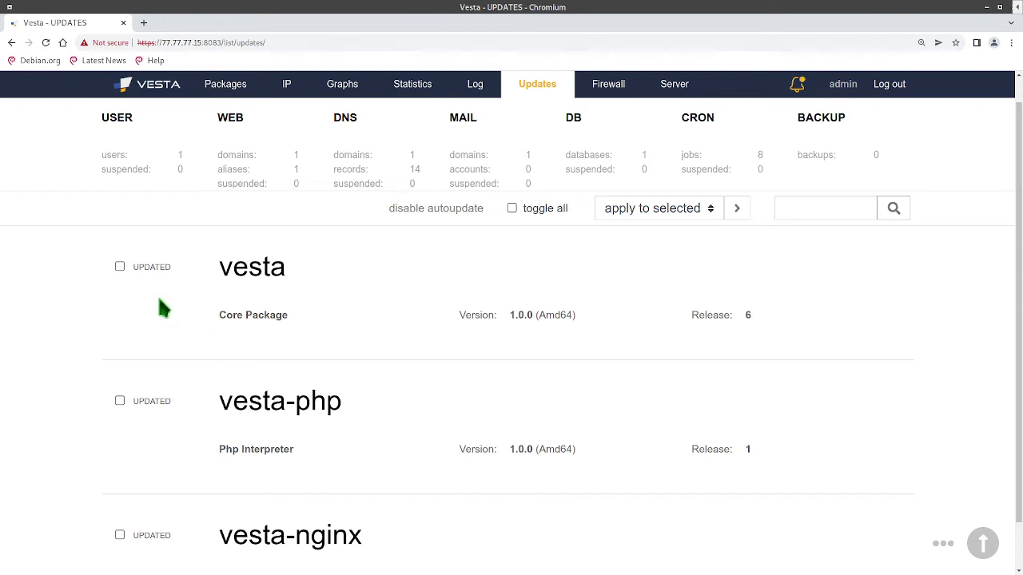
{"action": "scroll", "coordinate": [206, 325], "scroll_direction": "down", "scroll_amount": 1}
{"action": "scroll", "coordinate": [190, 279], "scroll_direction": "down", "scroll_amount": 1}
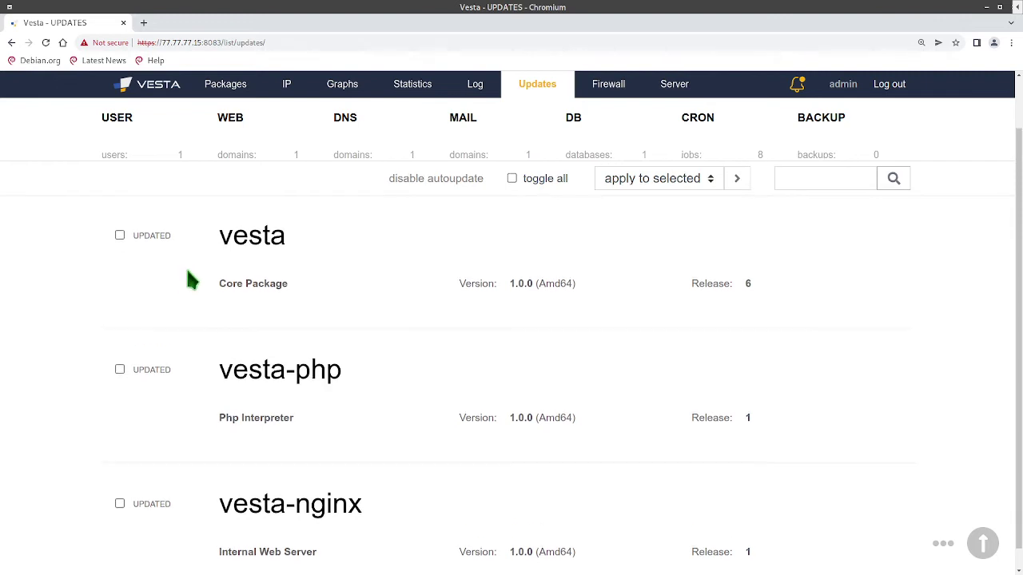
{"action": "scroll", "coordinate": [152, 380], "scroll_direction": "up", "scroll_amount": 3}
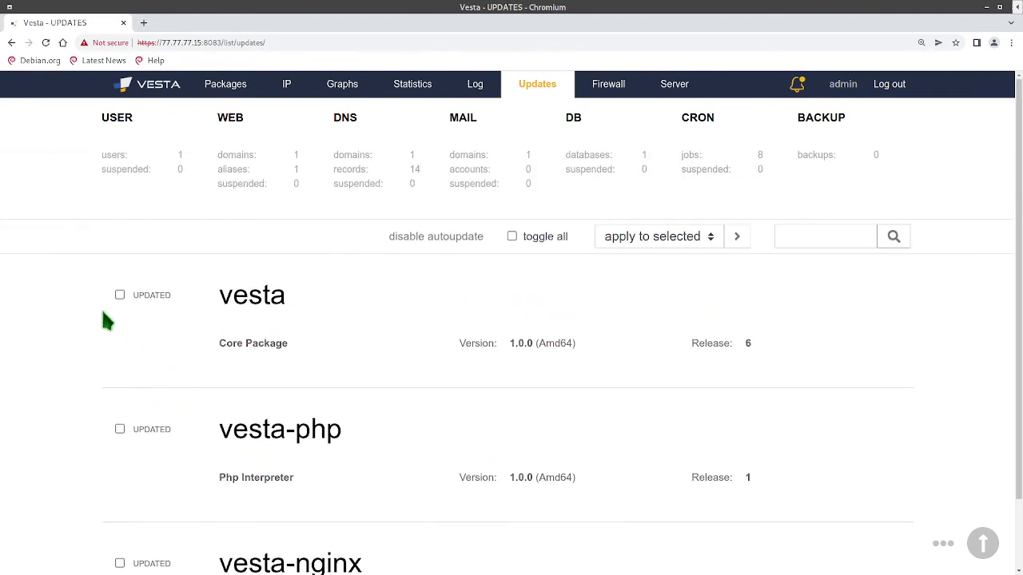
Step: Tick and untick the vesta package, then show and close the keyboard shortcuts reference
{"action": "left_click", "coordinate": [120, 296]}
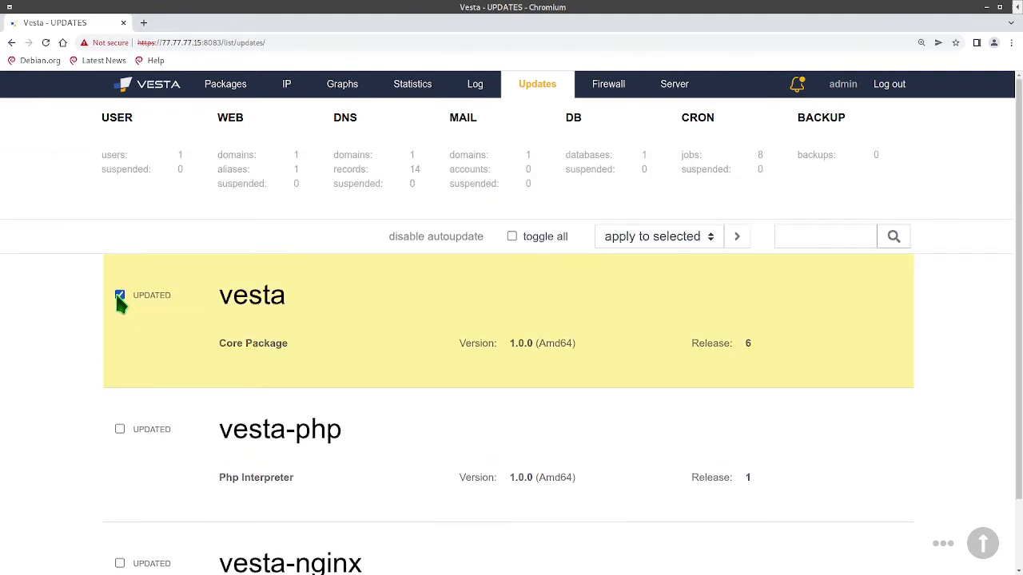
{"action": "left_click", "coordinate": [119, 295]}
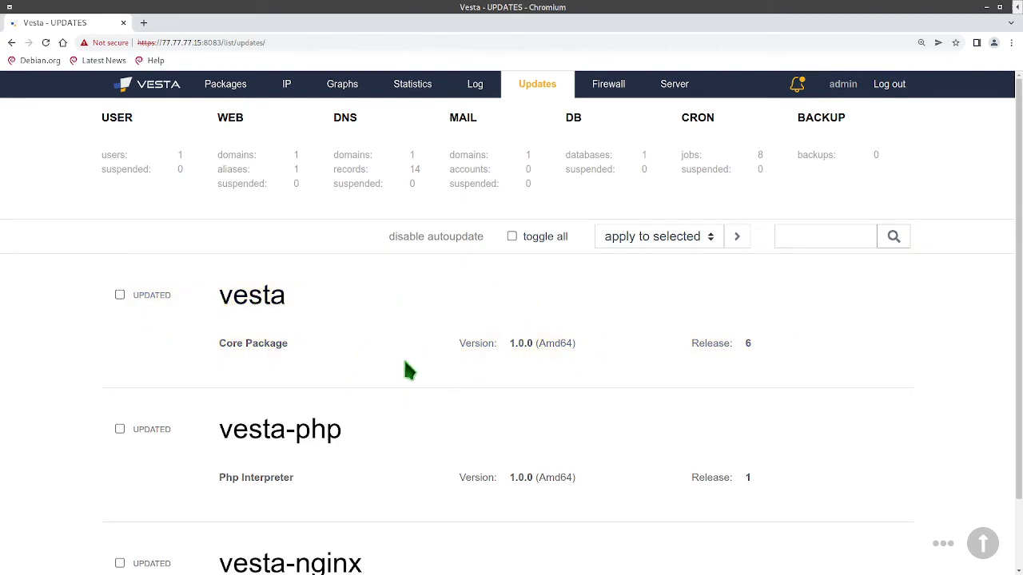
{"action": "scroll", "coordinate": [405, 369], "scroll_direction": "down", "scroll_amount": 1}
{"action": "scroll", "coordinate": [388, 388], "scroll_direction": "up", "scroll_amount": 1}
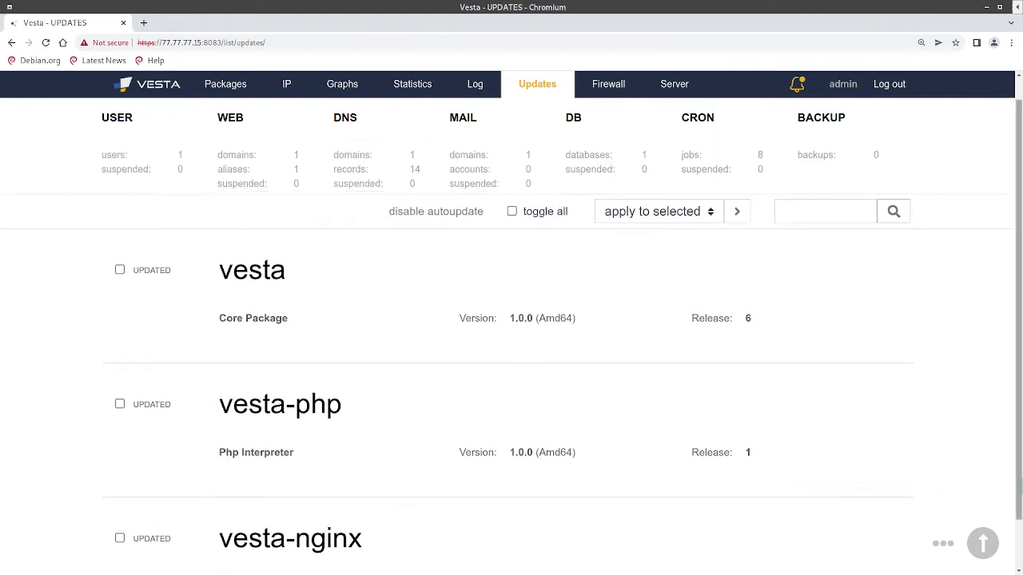
{"action": "left_click", "coordinate": [944, 544]}
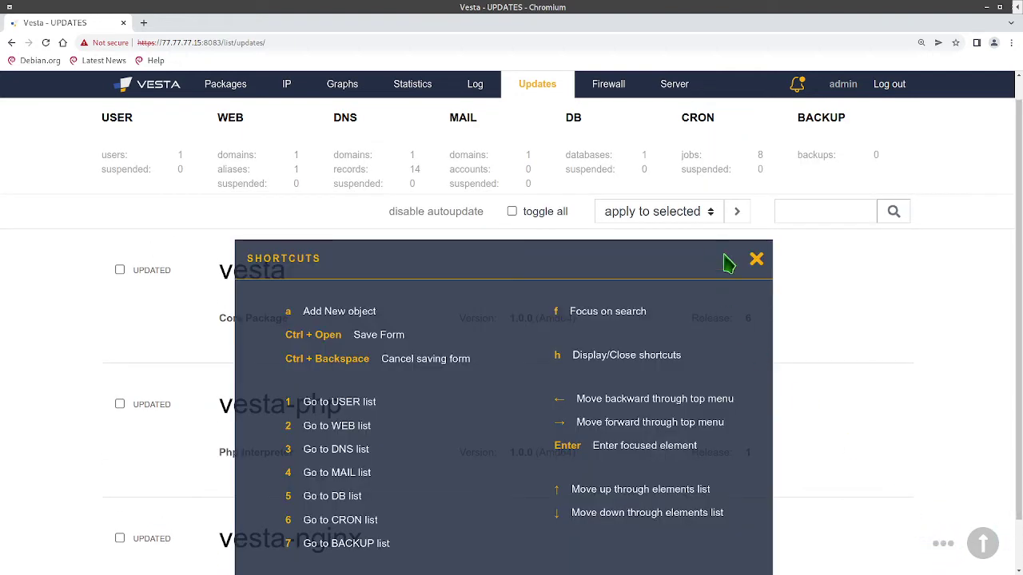
{"action": "left_click", "coordinate": [752, 260]}
{"action": "left_click", "coordinate": [611, 86]}
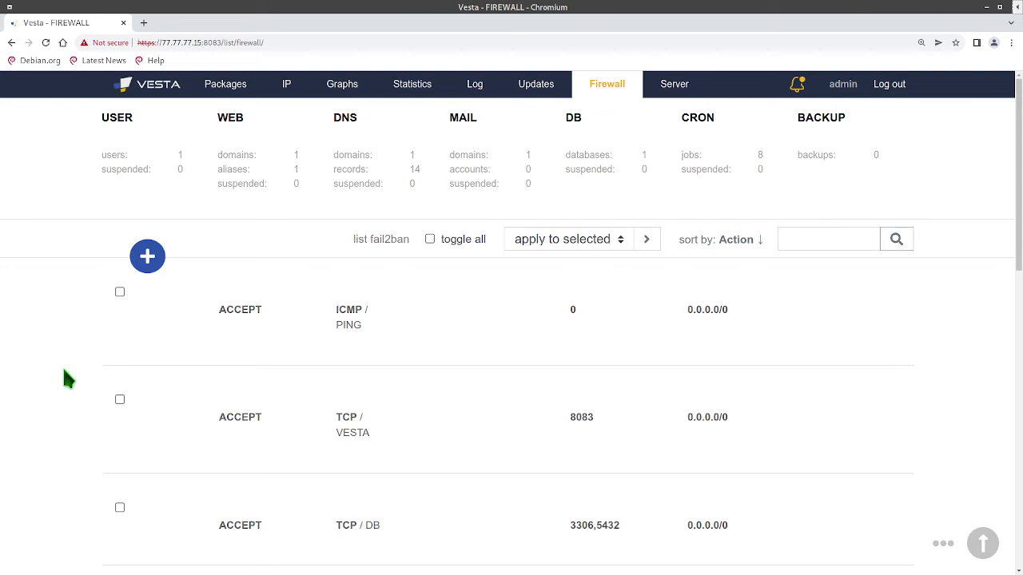
{"action": "mouse_move", "coordinate": [338, 326]}
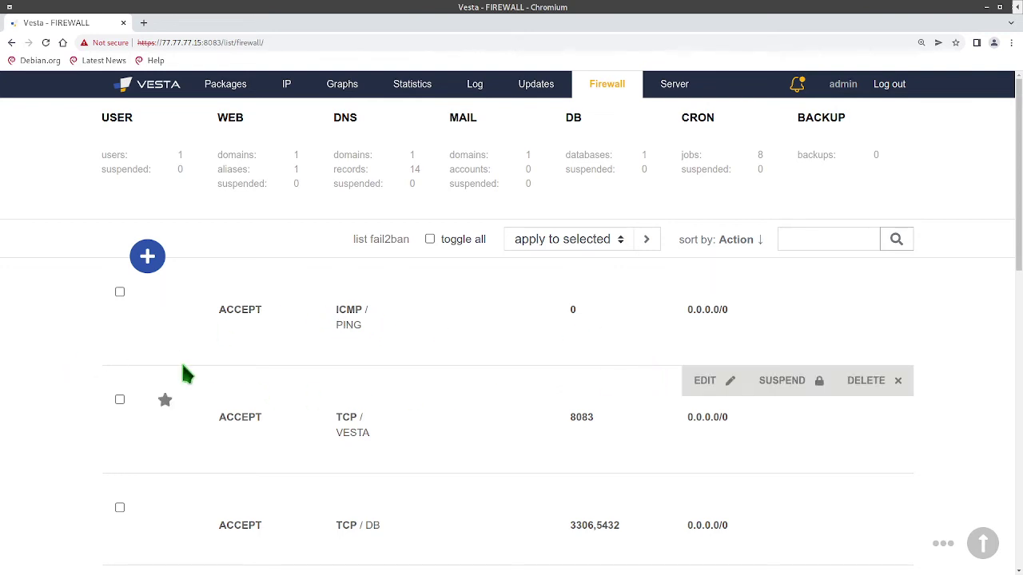
{"action": "scroll", "coordinate": [134, 366], "scroll_direction": "down", "scroll_amount": 1}
{"action": "left_click", "coordinate": [165, 343]}
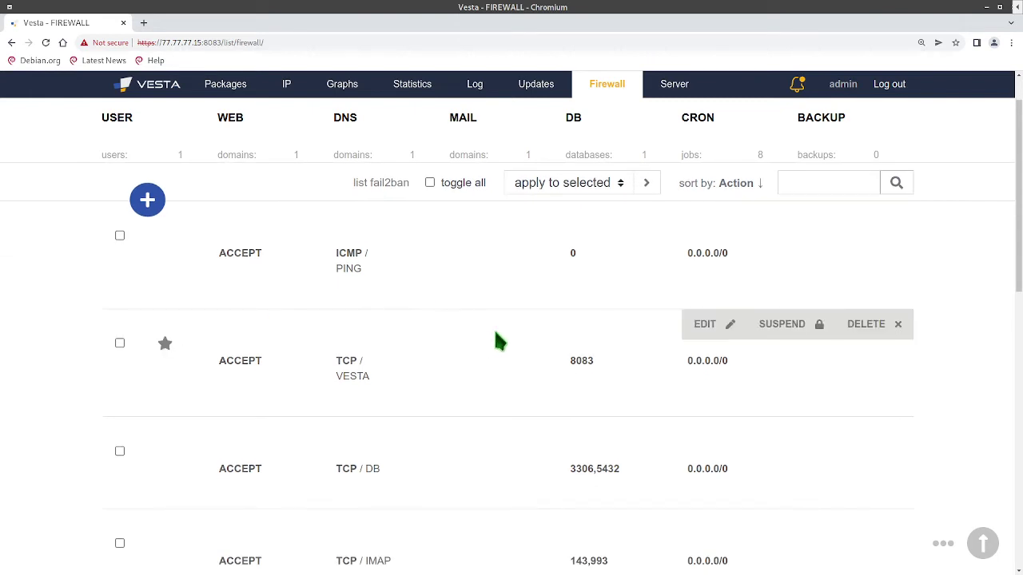
{"action": "scroll", "coordinate": [572, 323], "scroll_direction": "down", "scroll_amount": 1}
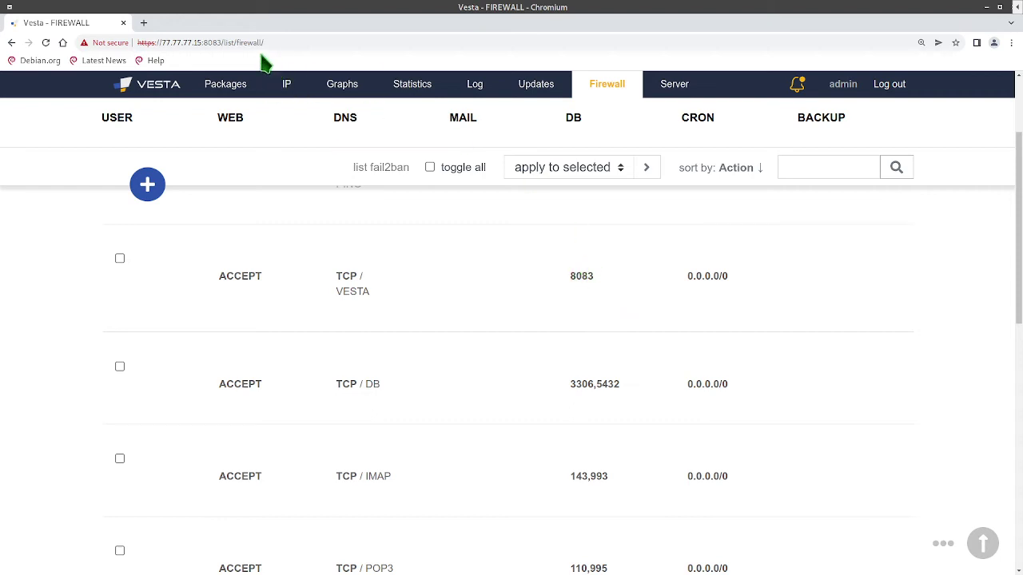
{"action": "left_click_drag", "start_coordinate": [214, 42], "coordinate": [270, 42]}
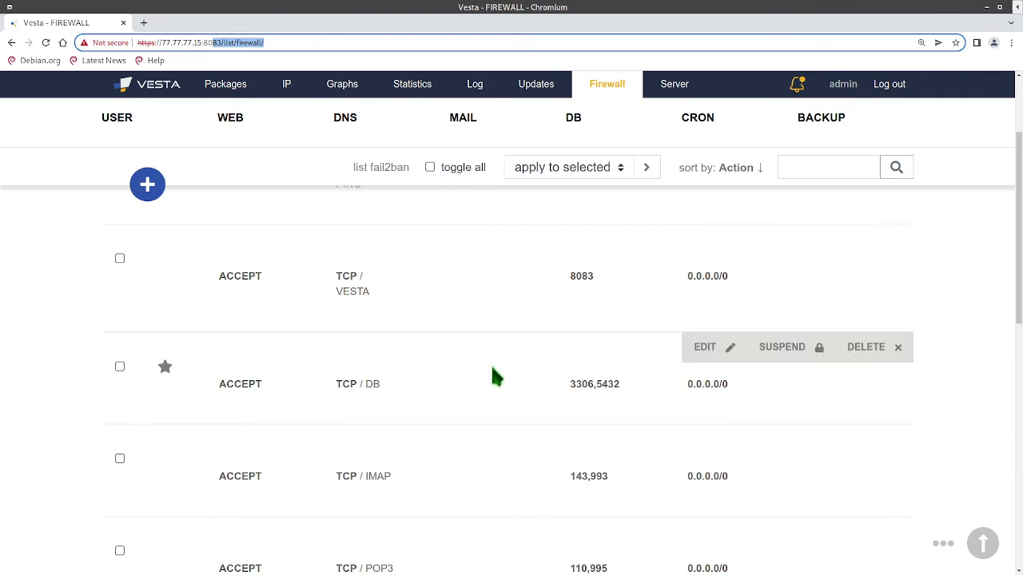
{"action": "scroll", "coordinate": [499, 380], "scroll_direction": "down", "scroll_amount": 1}
{"action": "scroll", "coordinate": [559, 357], "scroll_direction": "down", "scroll_amount": 3}
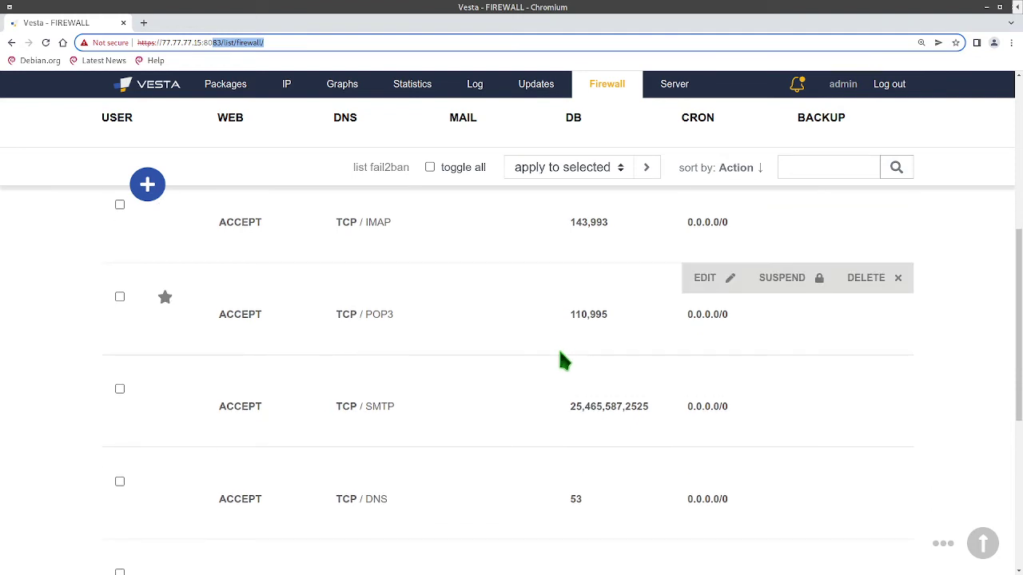
{"action": "scroll", "coordinate": [272, 408], "scroll_direction": "down", "scroll_amount": 1}
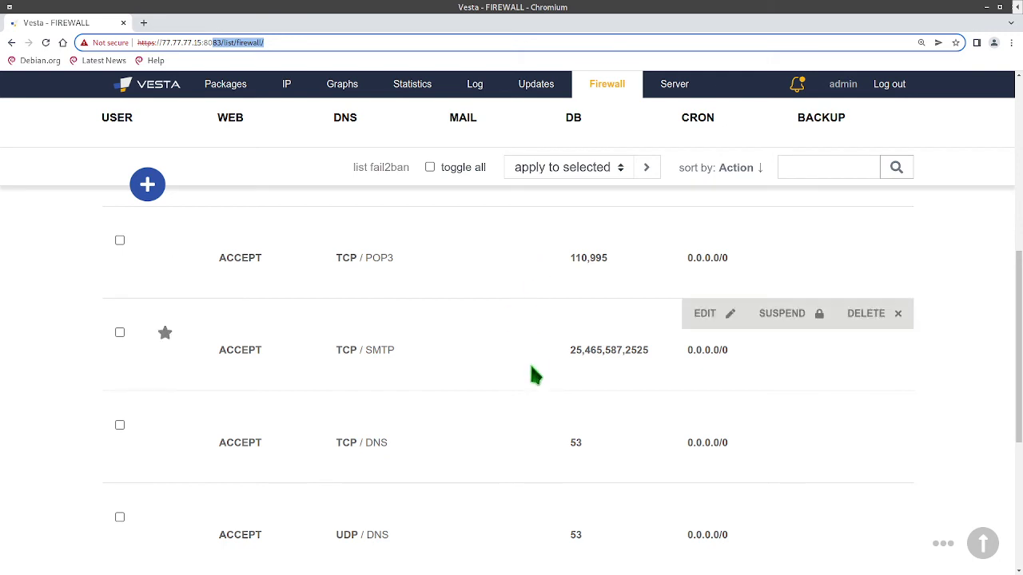
{"action": "scroll", "coordinate": [532, 372], "scroll_direction": "down", "scroll_amount": 2}
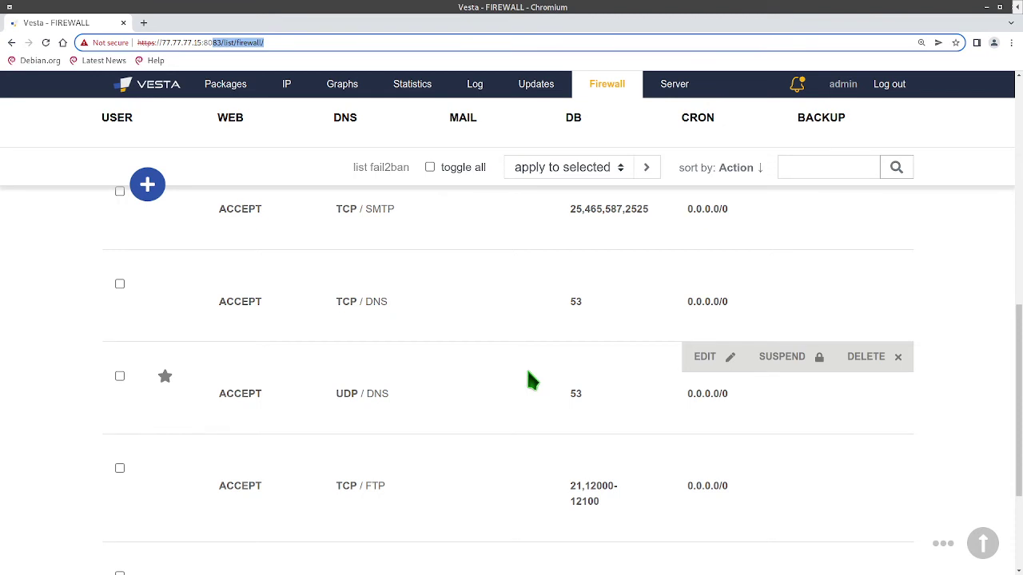
{"action": "scroll", "coordinate": [531, 381], "scroll_direction": "down", "scroll_amount": 2}
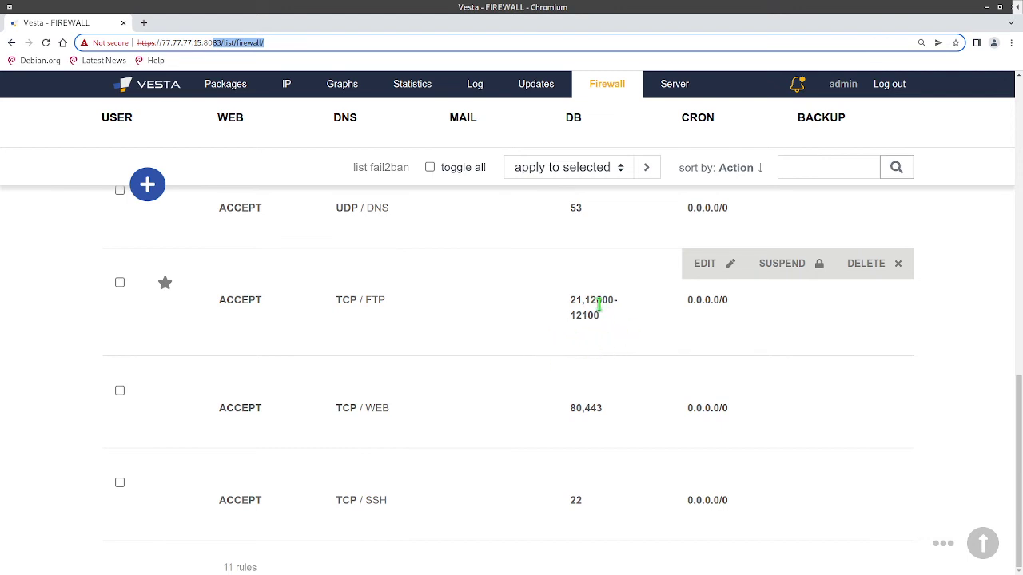
{"action": "left_click_drag", "start_coordinate": [590, 299], "coordinate": [613, 328]}
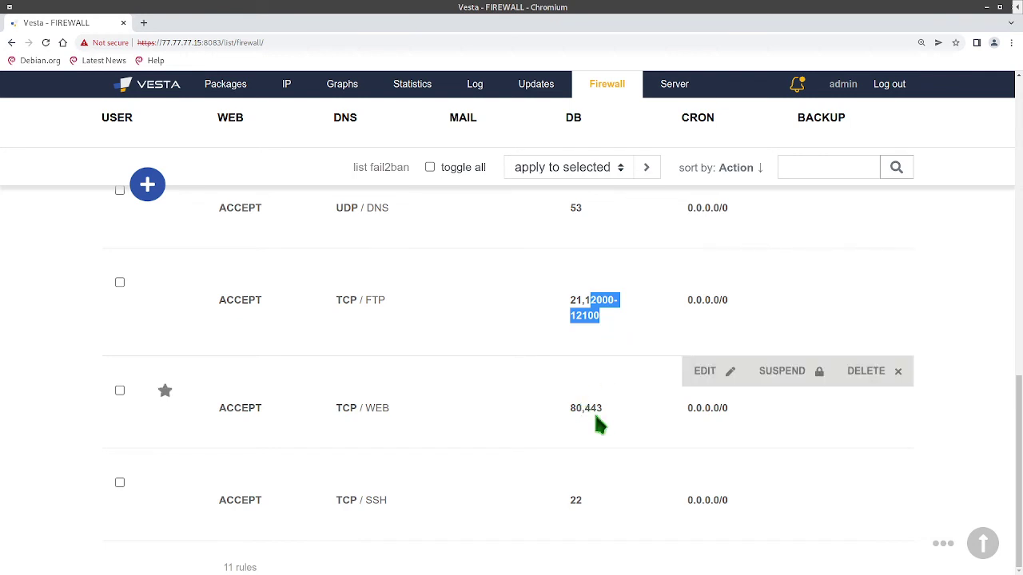
{"action": "left_click_drag", "start_coordinate": [576, 500], "coordinate": [592, 509]}
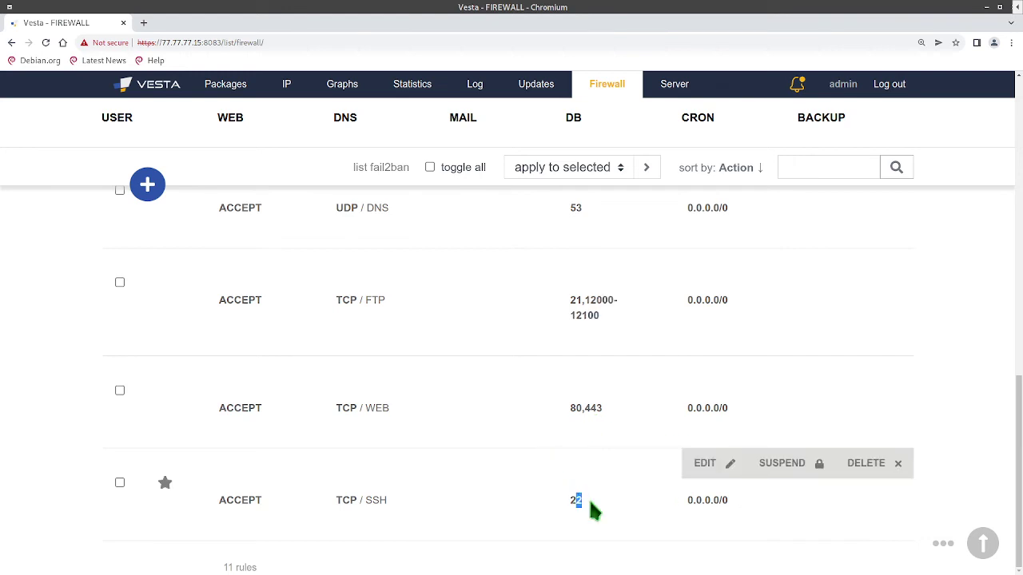
{"action": "left_click", "coordinate": [593, 510]}
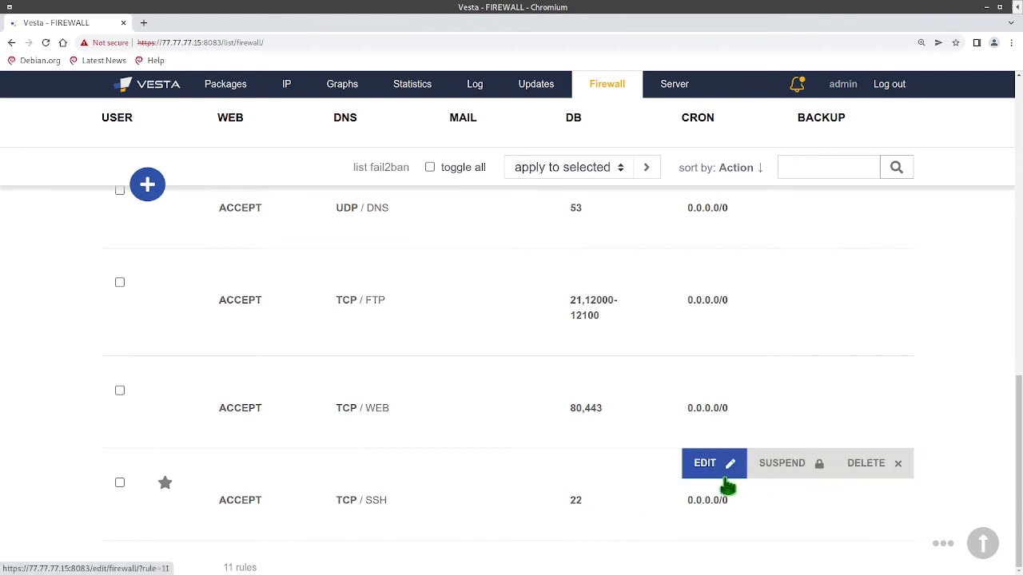
{"action": "scroll", "coordinate": [507, 471], "scroll_direction": "up", "scroll_amount": 2}
{"action": "scroll", "coordinate": [507, 470], "scroll_direction": "up", "scroll_amount": 3}
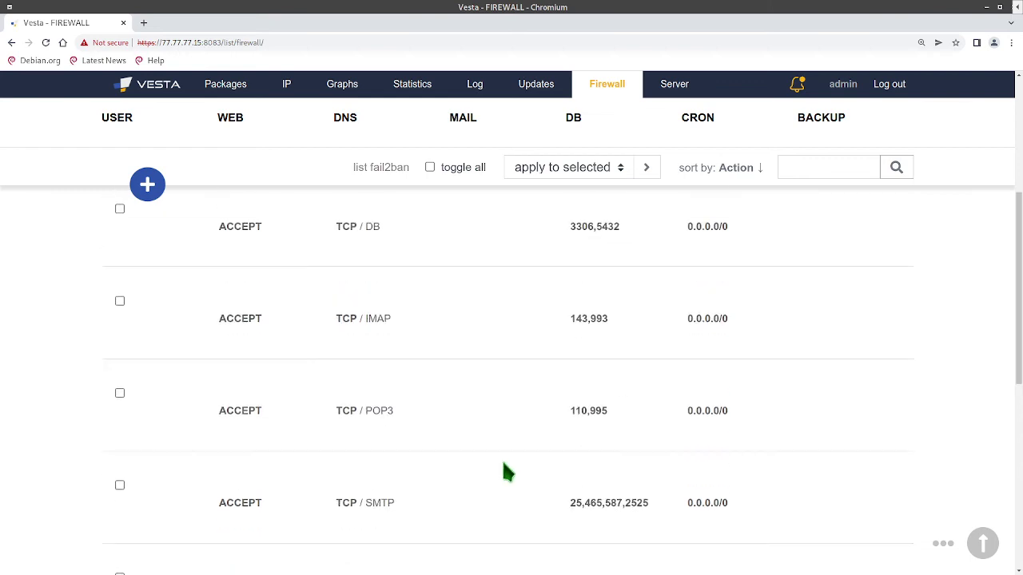
{"action": "scroll", "coordinate": [507, 470], "scroll_direction": "up", "scroll_amount": 1}
{"action": "scroll", "coordinate": [506, 470], "scroll_direction": "up", "scroll_amount": 1}
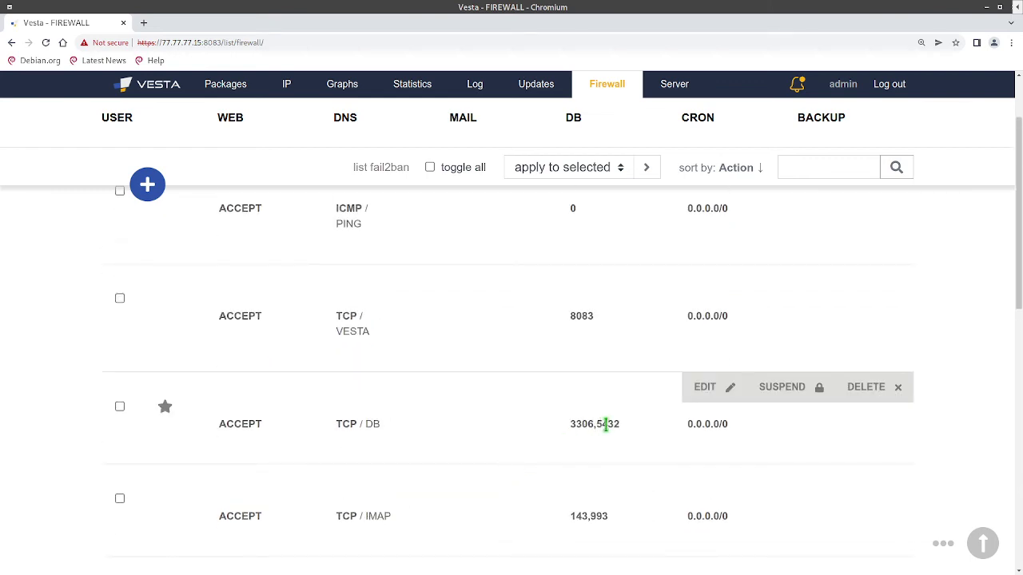
{"action": "left_click_drag", "start_coordinate": [631, 434], "coordinate": [596, 423]}
{"action": "scroll", "coordinate": [619, 318], "scroll_direction": "up", "scroll_amount": 2}
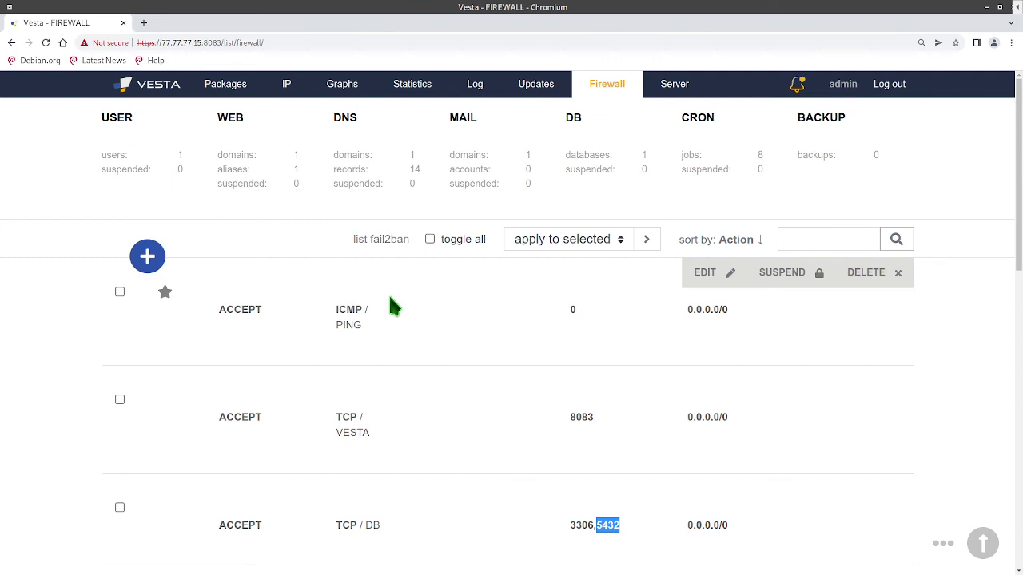
Step: In a new terminal, run 'ping 77.77.77.15 -i 3' to ping the server every 3 seconds
{"action": "key", "text": "ctrl+alt+t"}
{"action": "type", "text": "pi"}
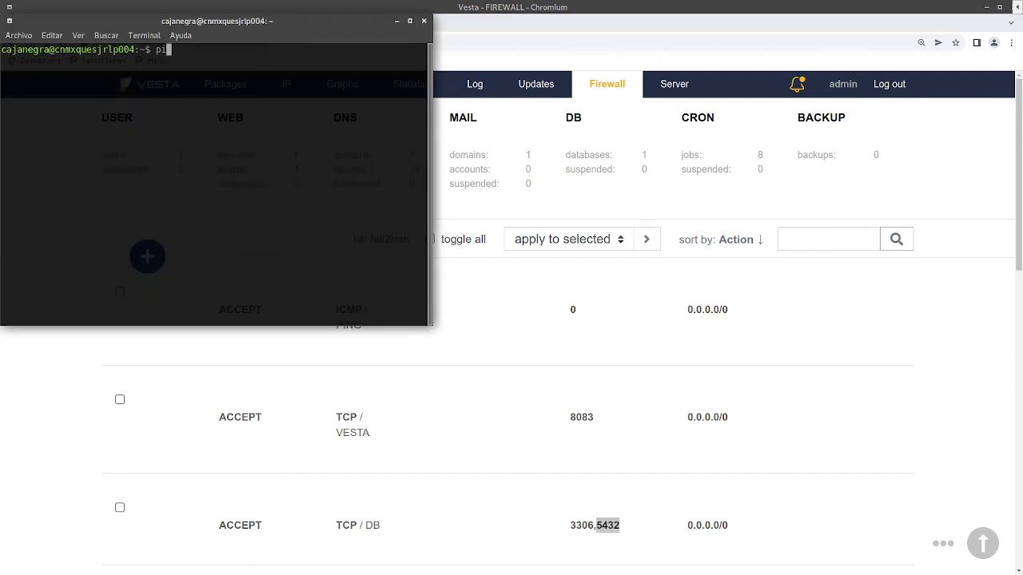
{"action": "type", "text": "ng 77"}
{"action": "type", "text": ".77.77."}
{"action": "type", "text": "15 "}
{"action": "type", "text": "-i "}
{"action": "type", "text": "3"}
{"action": "key", "text": "Return"}
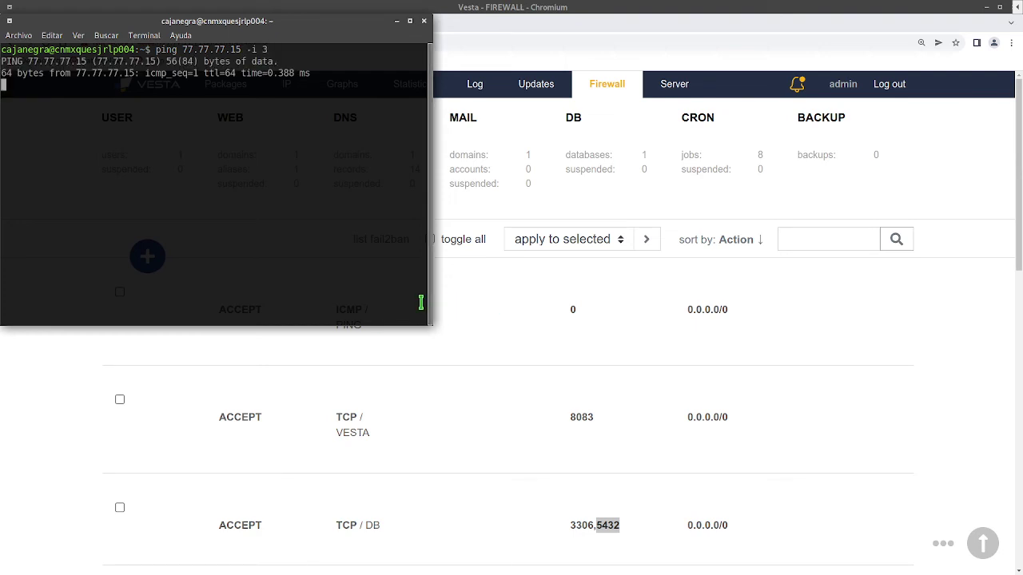
Step: Suspend the ICMP/PING firewall rule and confirm
{"action": "mouse_move", "coordinate": [570, 335]}
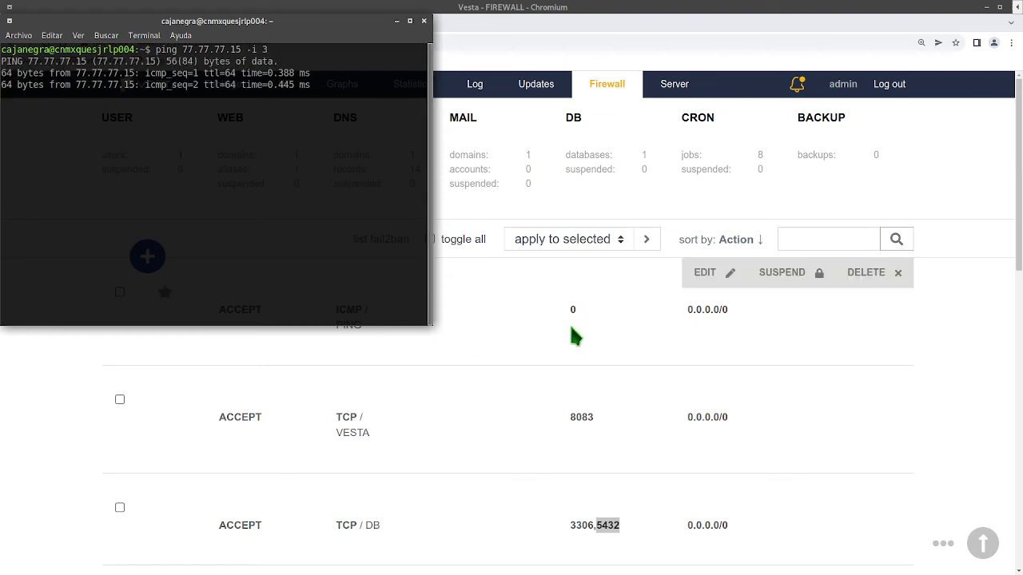
{"action": "left_click", "coordinate": [781, 273]}
{"action": "left_click", "coordinate": [594, 450]}
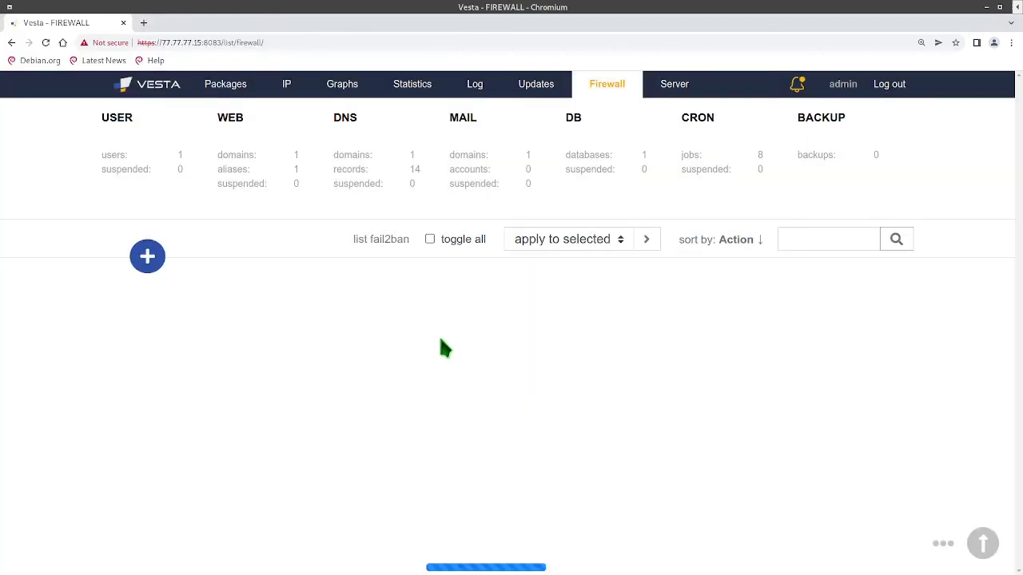
Step: Check the ping terminal, then request unsuspending the ICMP/PING rule
{"action": "key", "text": "alt+Tab"}
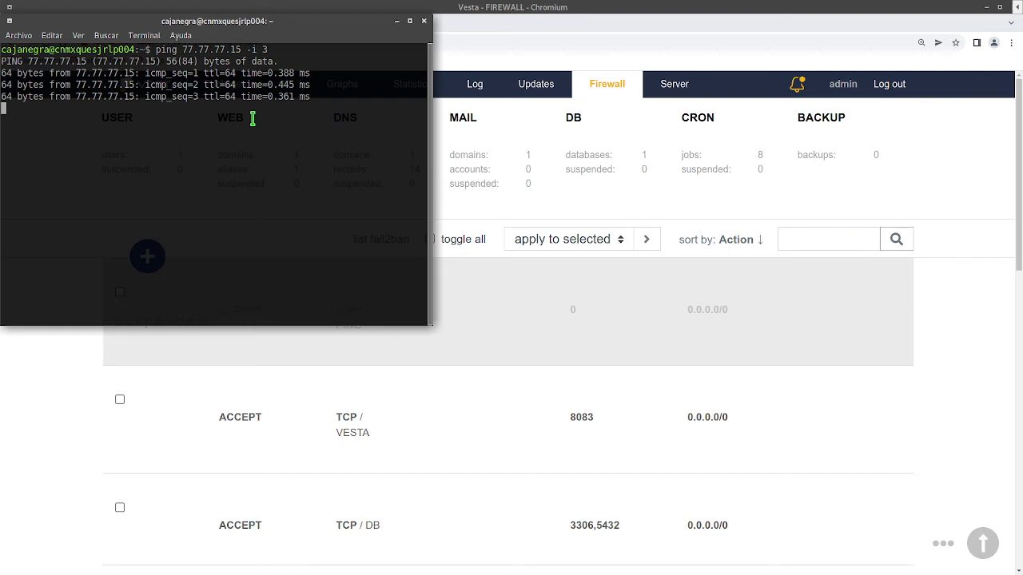
{"action": "mouse_move", "coordinate": [815, 285]}
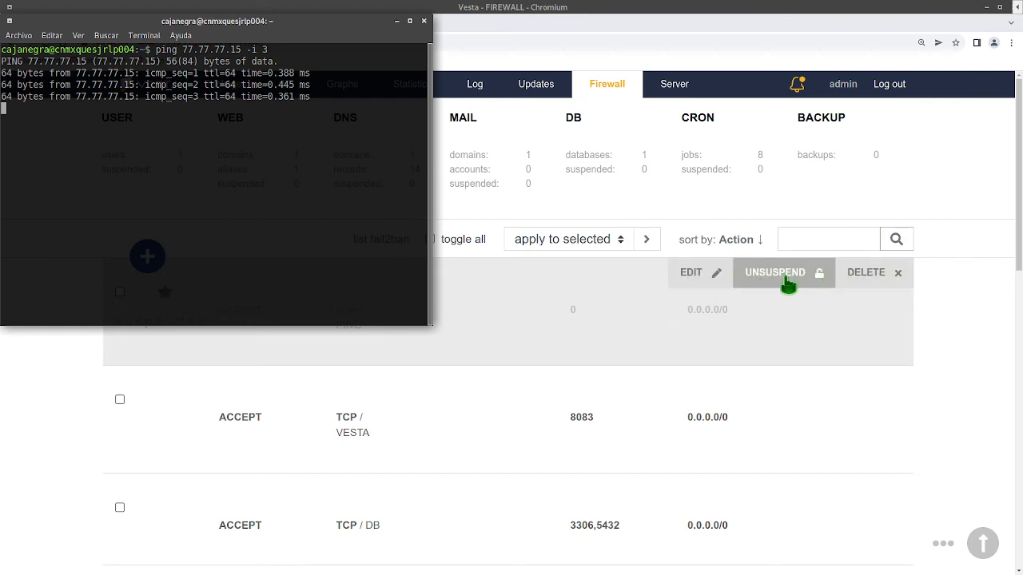
{"action": "left_click", "coordinate": [793, 286]}
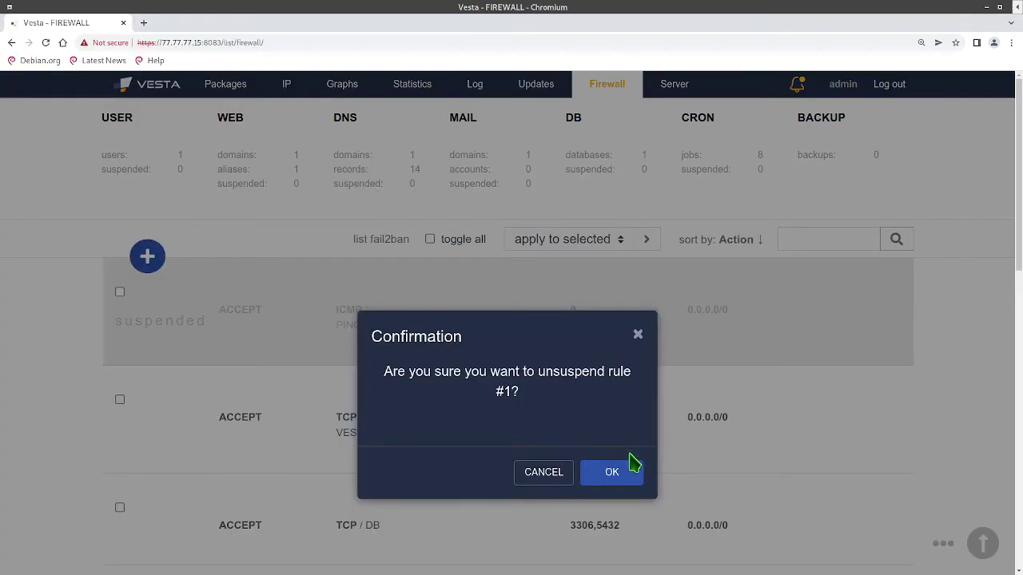
Step: Confirm unsuspending rule #1 and watch the ping to 77.77.77.15 get replies again
{"action": "left_click", "coordinate": [614, 474]}
{"action": "key", "text": "alt+Tab"}
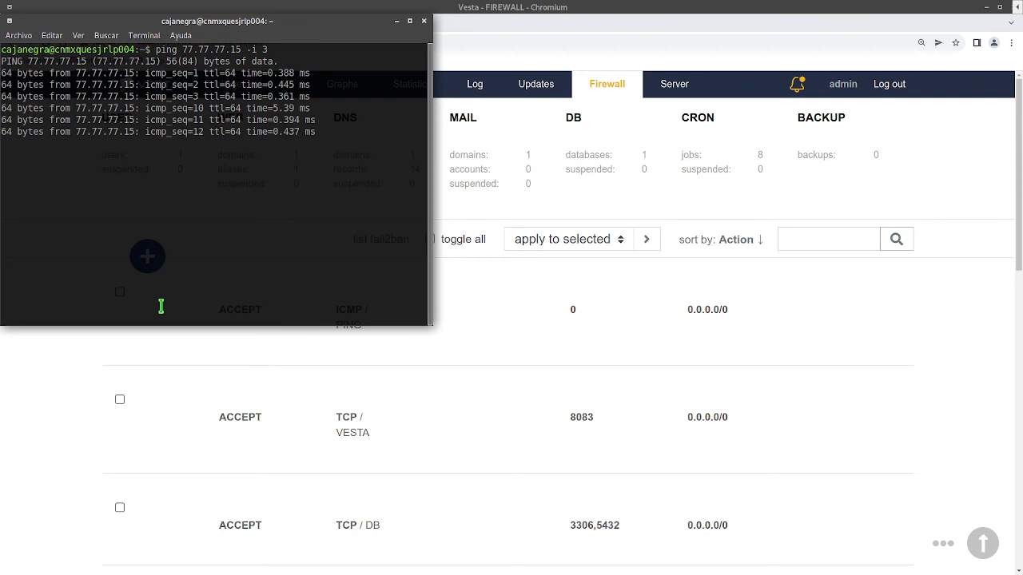
{"action": "left_click", "coordinate": [53, 438]}
{"action": "scroll", "coordinate": [53, 439], "scroll_direction": "down", "scroll_amount": 2}
{"action": "scroll", "coordinate": [52, 439], "scroll_direction": "down", "scroll_amount": 4}
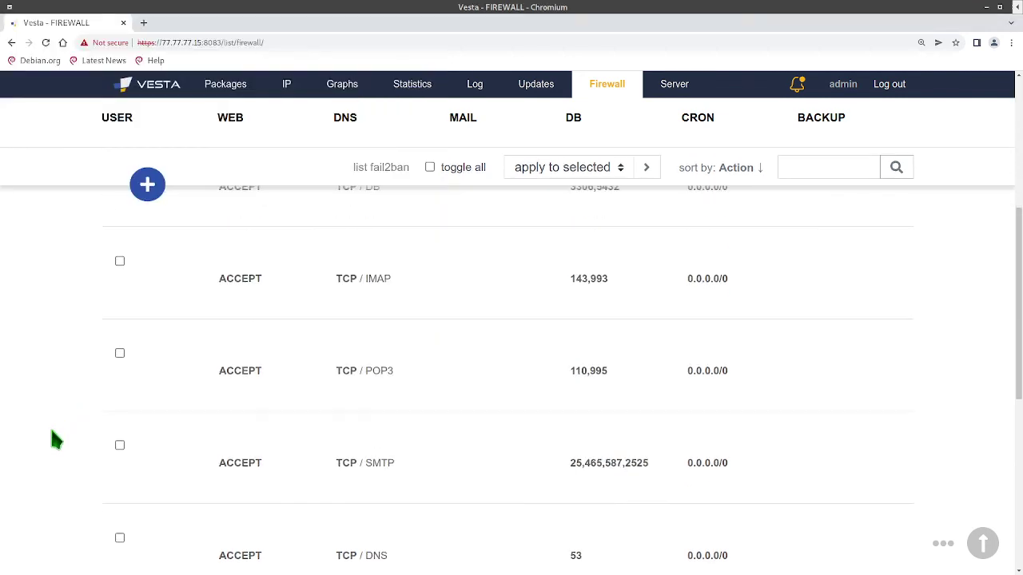
{"action": "scroll", "coordinate": [54, 439], "scroll_direction": "down", "scroll_amount": 3}
{"action": "scroll", "coordinate": [53, 439], "scroll_direction": "down", "scroll_amount": 3}
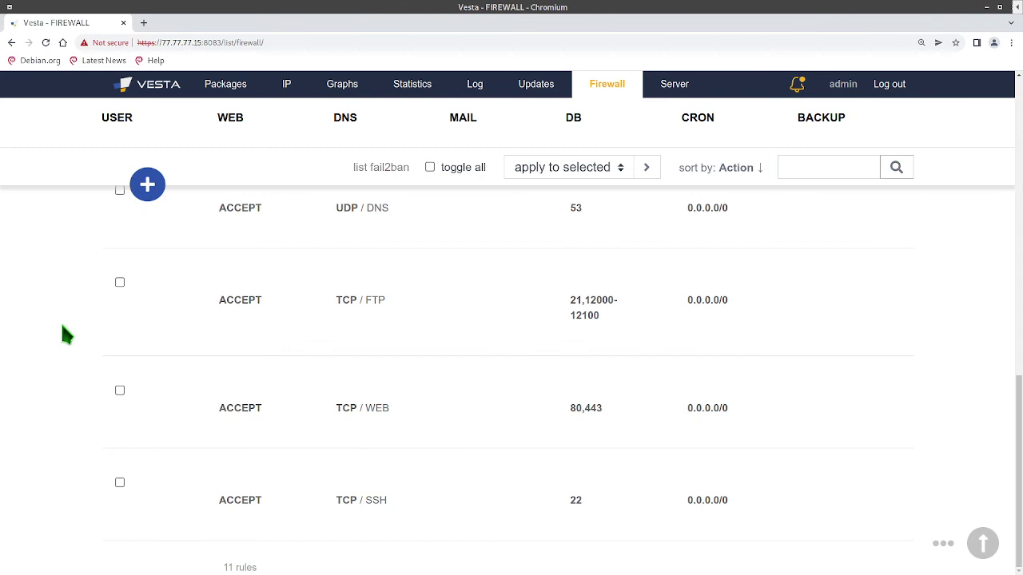
{"action": "scroll", "coordinate": [512, 347], "scroll_direction": "up", "scroll_amount": 3}
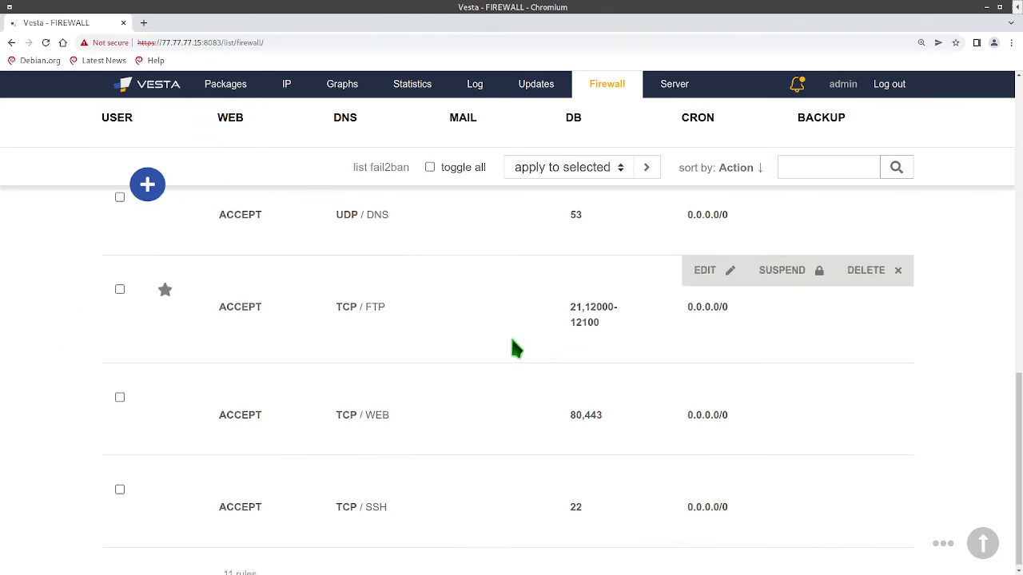
{"action": "scroll", "coordinate": [527, 368], "scroll_direction": "up", "scroll_amount": 1}
{"action": "scroll", "coordinate": [552, 375], "scroll_direction": "up", "scroll_amount": 2}
{"action": "scroll", "coordinate": [565, 368], "scroll_direction": "up", "scroll_amount": 1}
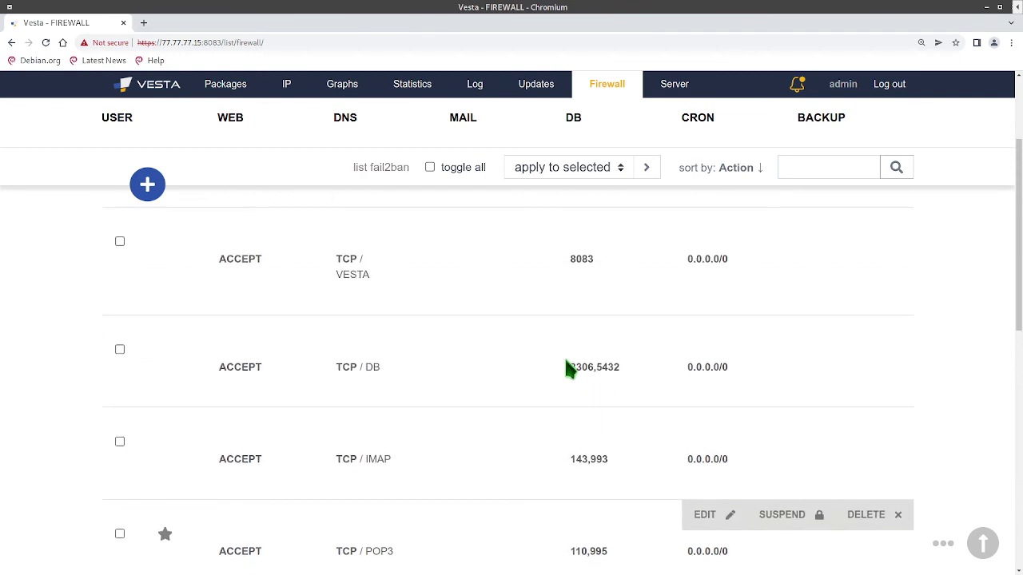
{"action": "scroll", "coordinate": [567, 368], "scroll_direction": "up", "scroll_amount": 3}
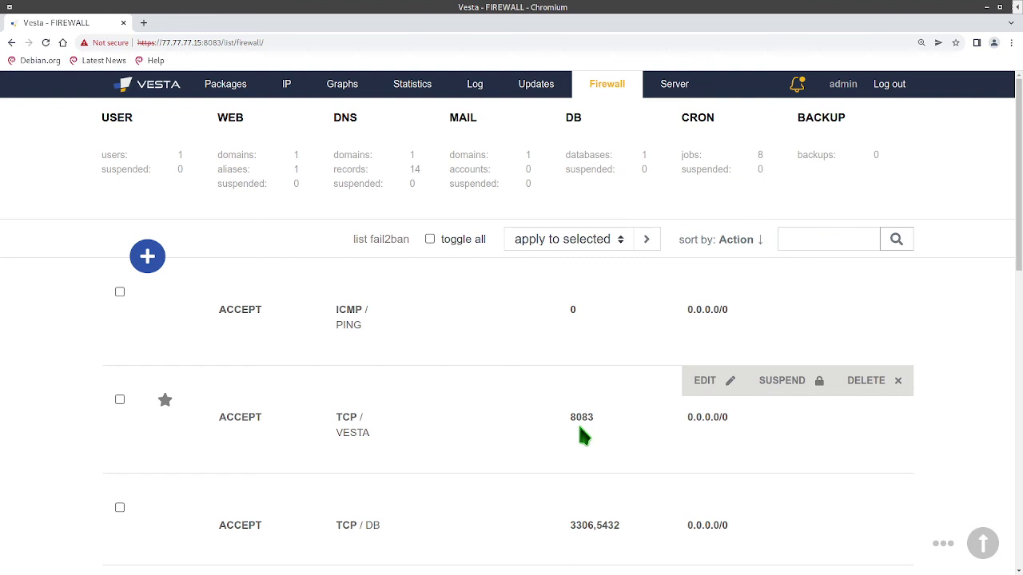
{"action": "key", "text": "alt+Tab"}
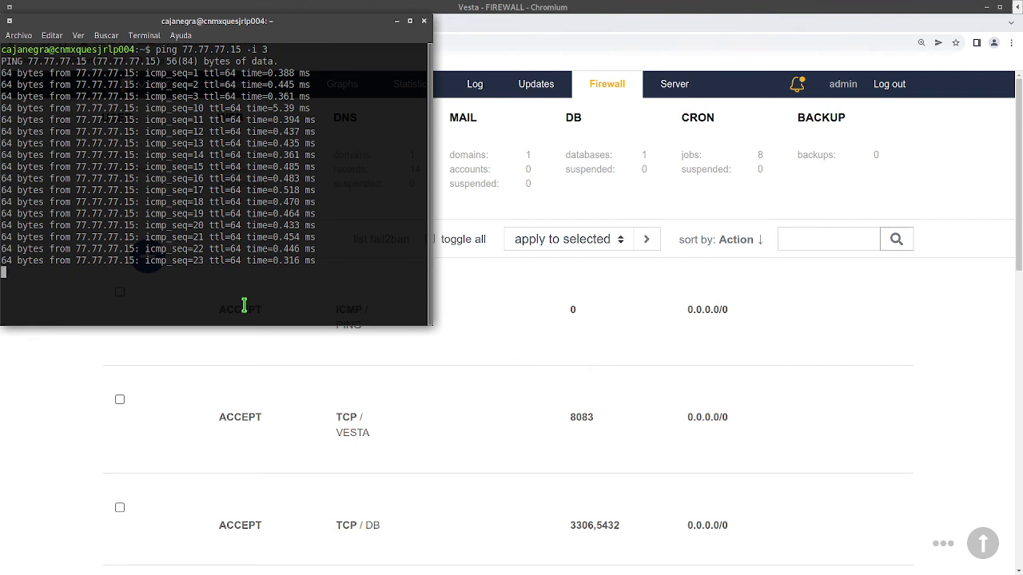
{"action": "left_click", "coordinate": [671, 84]}
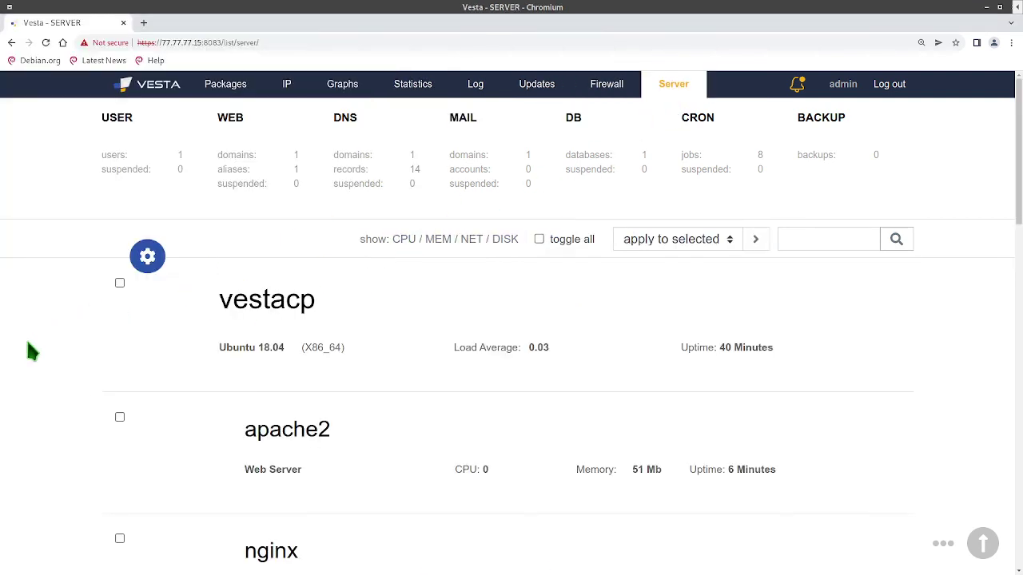
{"action": "scroll", "coordinate": [48, 354], "scroll_direction": "down", "scroll_amount": 1}
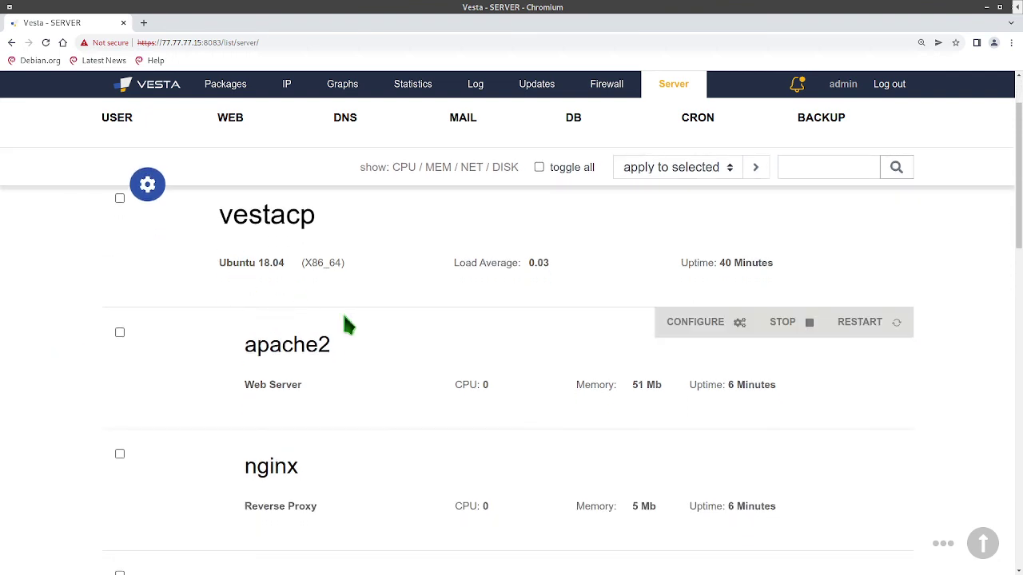
{"action": "scroll", "coordinate": [348, 323], "scroll_direction": "up", "scroll_amount": 1}
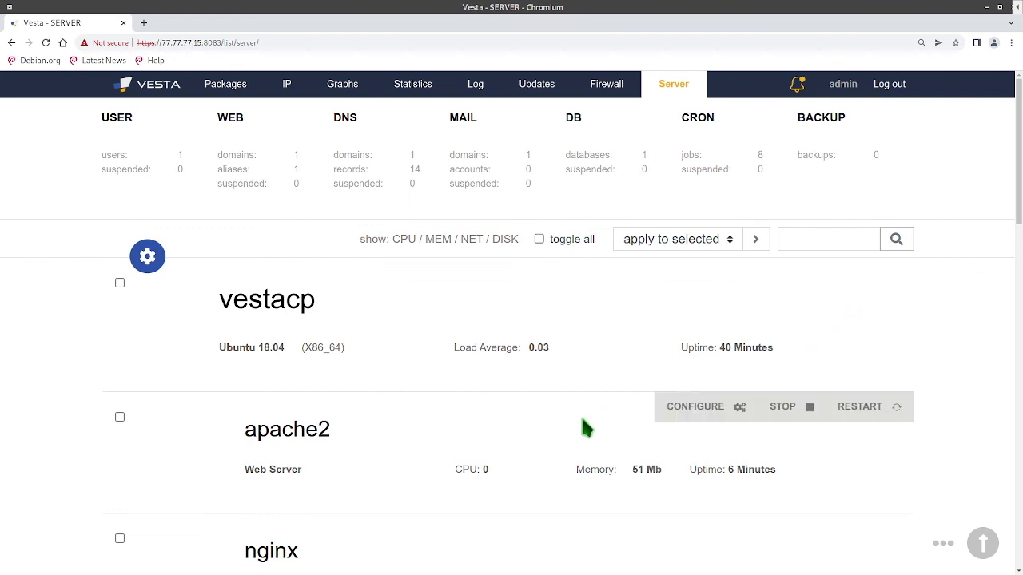
{"action": "scroll", "coordinate": [696, 386], "scroll_direction": "down", "scroll_amount": 1}
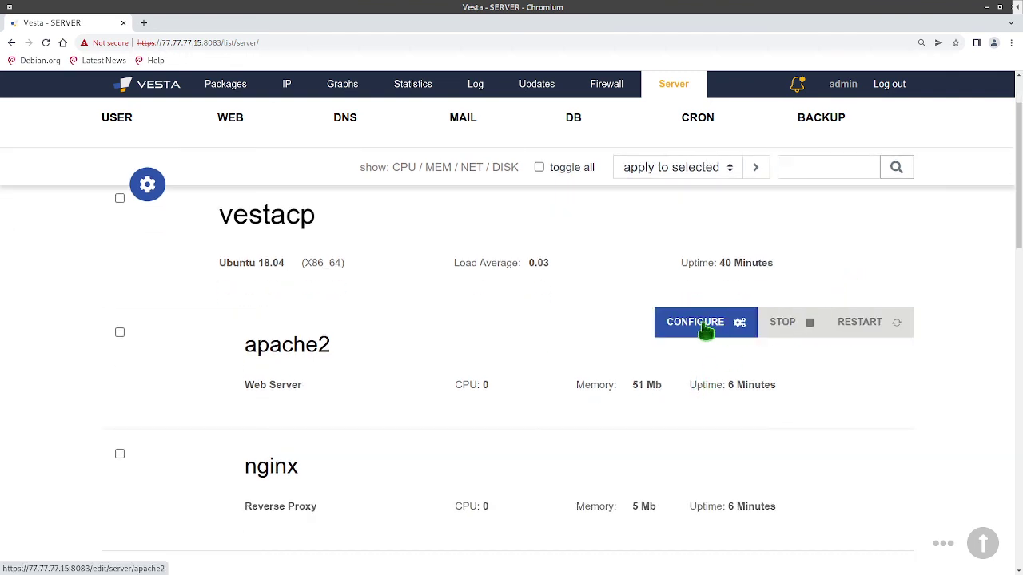
{"action": "left_click", "coordinate": [697, 342]}
{"action": "scroll", "coordinate": [175, 388], "scroll_direction": "down", "scroll_amount": 3}
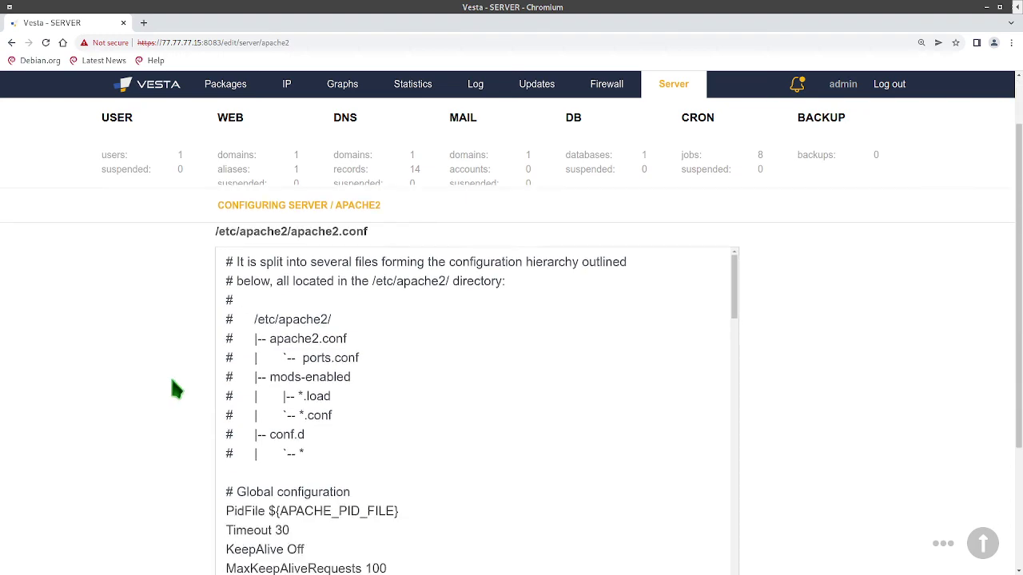
{"action": "scroll", "coordinate": [154, 424], "scroll_direction": "up", "scroll_amount": 1}
{"action": "scroll", "coordinate": [506, 383], "scroll_direction": "down", "scroll_amount": 2}
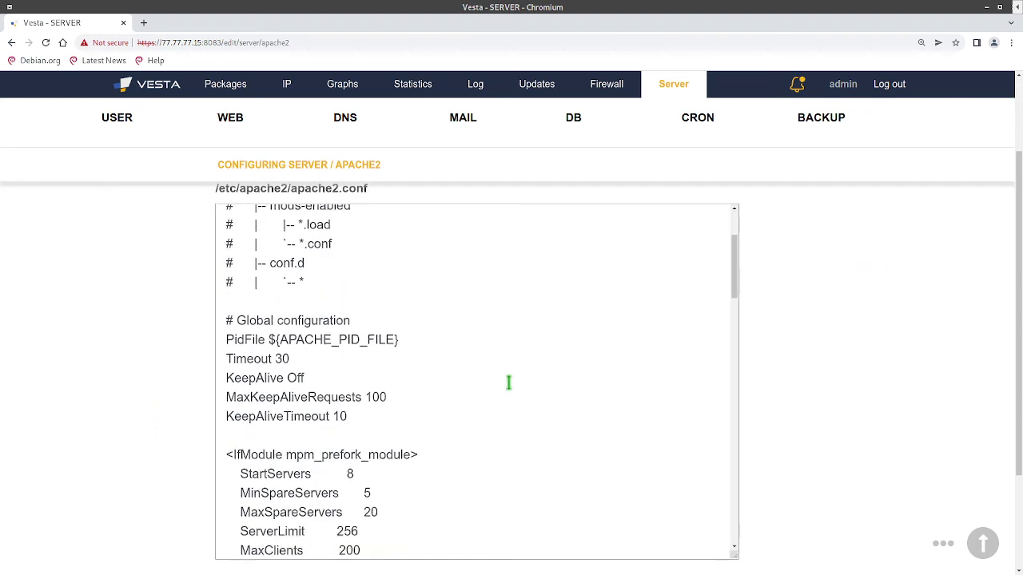
{"action": "scroll", "coordinate": [508, 382], "scroll_direction": "down", "scroll_amount": 2}
{"action": "scroll", "coordinate": [508, 383], "scroll_direction": "down", "scroll_amount": 1}
{"action": "scroll", "coordinate": [508, 382], "scroll_direction": "down", "scroll_amount": 3}
{"action": "scroll", "coordinate": [508, 382], "scroll_direction": "down", "scroll_amount": 1}
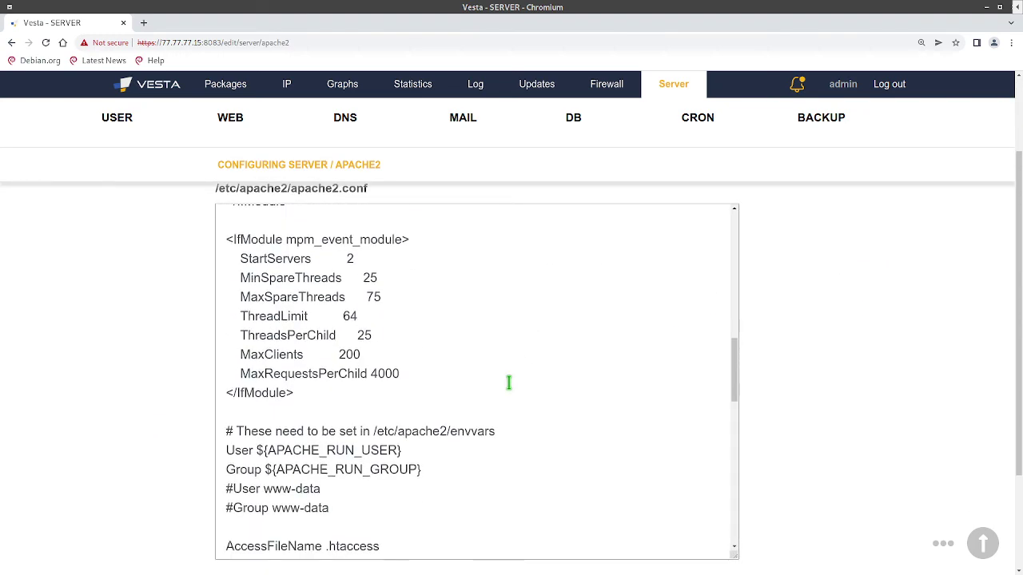
{"action": "scroll", "coordinate": [508, 383], "scroll_direction": "down", "scroll_amount": 3}
{"action": "scroll", "coordinate": [509, 383], "scroll_direction": "down", "scroll_amount": 3}
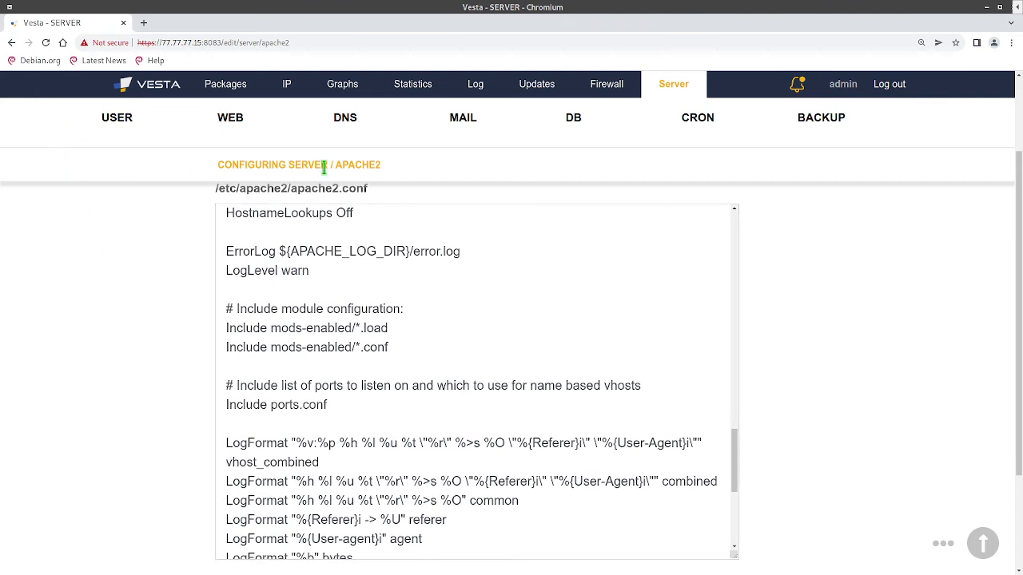
{"action": "scroll", "coordinate": [482, 315], "scroll_direction": "up", "scroll_amount": 3}
{"action": "scroll", "coordinate": [384, 399], "scroll_direction": "up", "scroll_amount": 3}
{"action": "scroll", "coordinate": [349, 420], "scroll_direction": "up", "scroll_amount": 3}
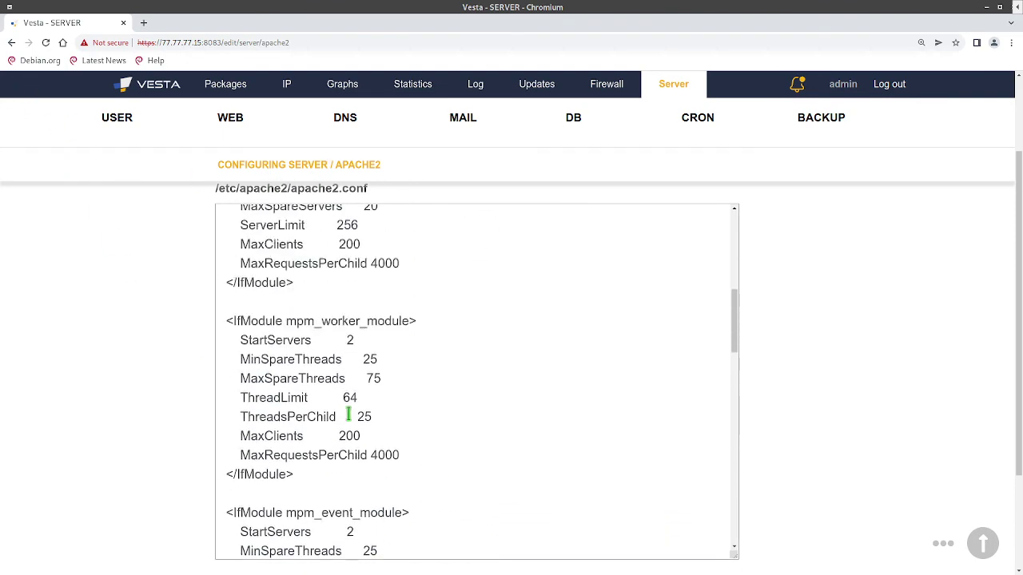
{"action": "scroll", "coordinate": [341, 410], "scroll_direction": "up", "scroll_amount": 3}
{"action": "scroll", "coordinate": [341, 410], "scroll_direction": "up", "scroll_amount": 3}
{"action": "scroll", "coordinate": [219, 165], "scroll_direction": "up", "scroll_amount": 3}
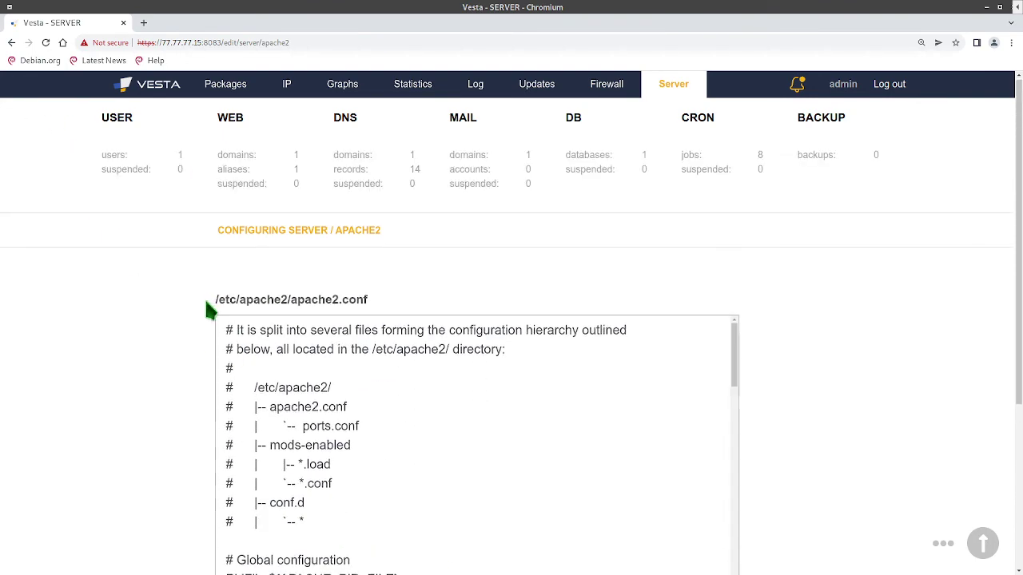
{"action": "left_click", "coordinate": [692, 94]}
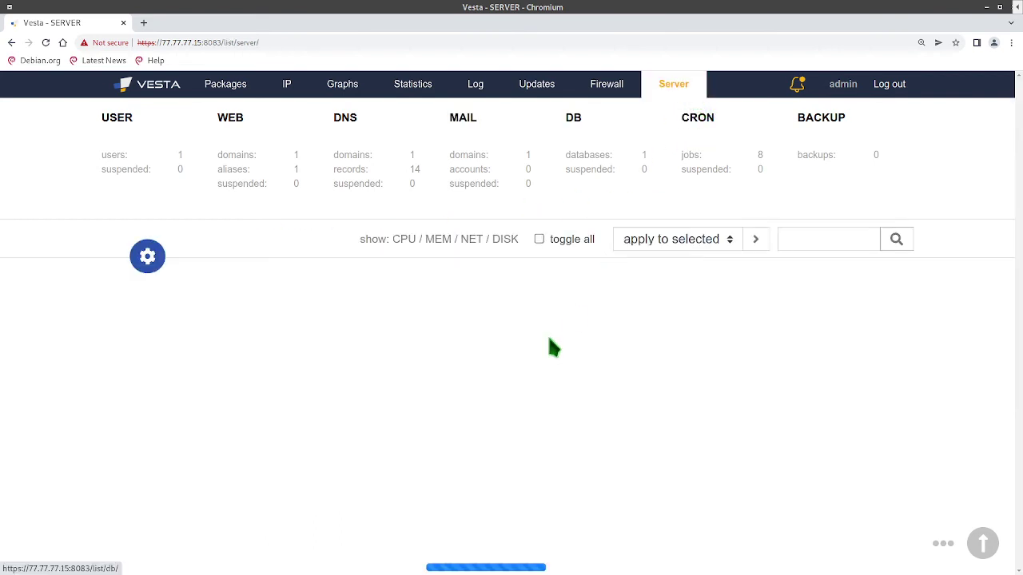
{"action": "scroll", "coordinate": [196, 440], "scroll_direction": "down", "scroll_amount": 1}
{"action": "scroll", "coordinate": [197, 441], "scroll_direction": "down", "scroll_amount": 1}
{"action": "scroll", "coordinate": [196, 441], "scroll_direction": "down", "scroll_amount": 2}
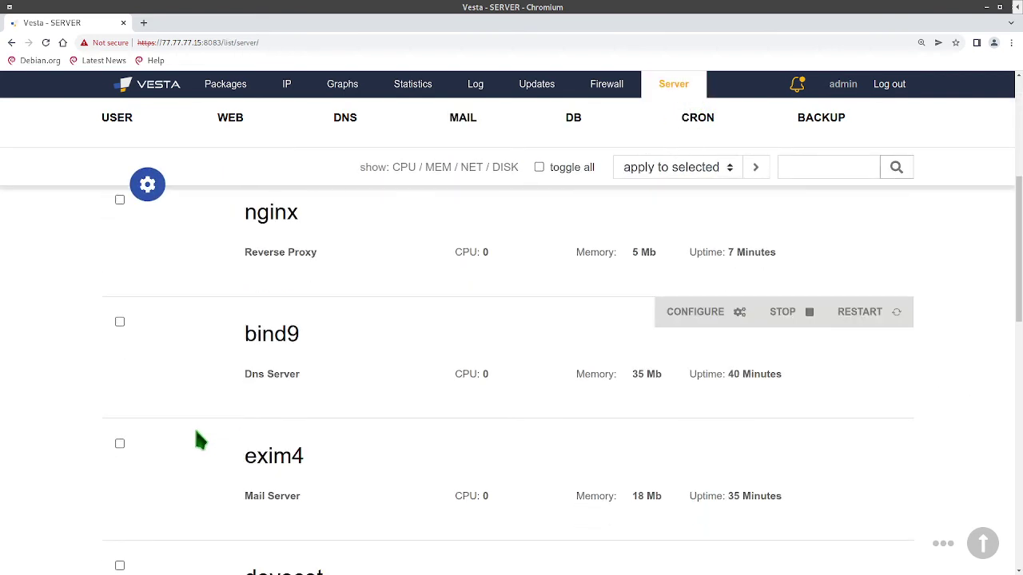
{"action": "scroll", "coordinate": [199, 439], "scroll_direction": "down", "scroll_amount": 1}
{"action": "mouse_move", "coordinate": [199, 441]}
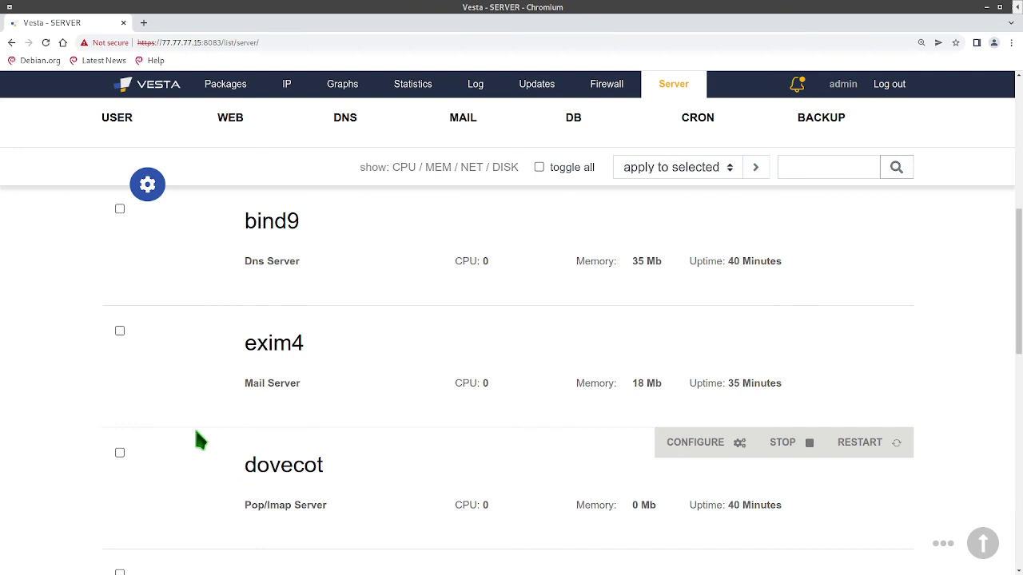
{"action": "scroll", "coordinate": [200, 440], "scroll_direction": "down", "scroll_amount": 2}
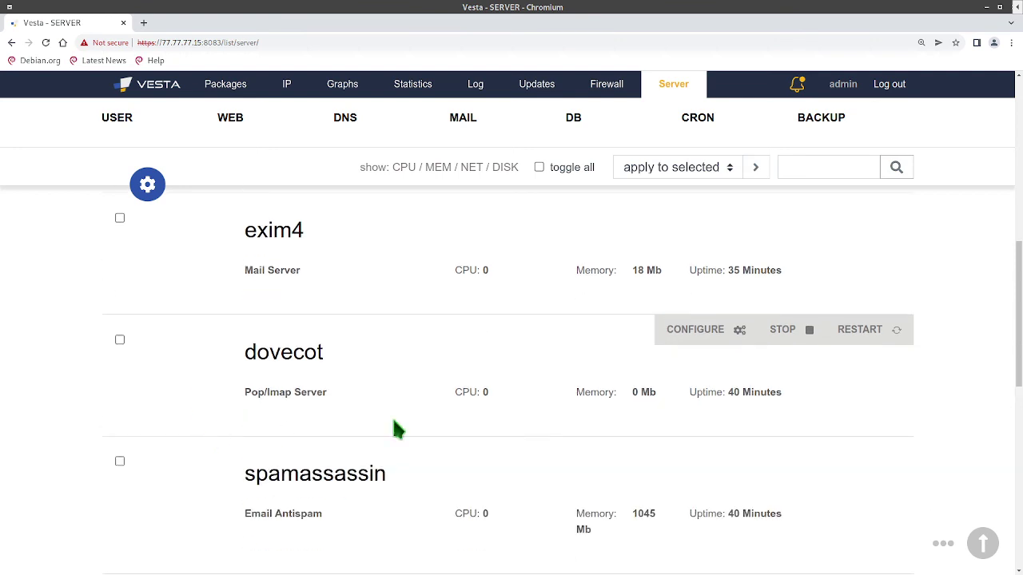
{"action": "left_click", "coordinate": [695, 348]}
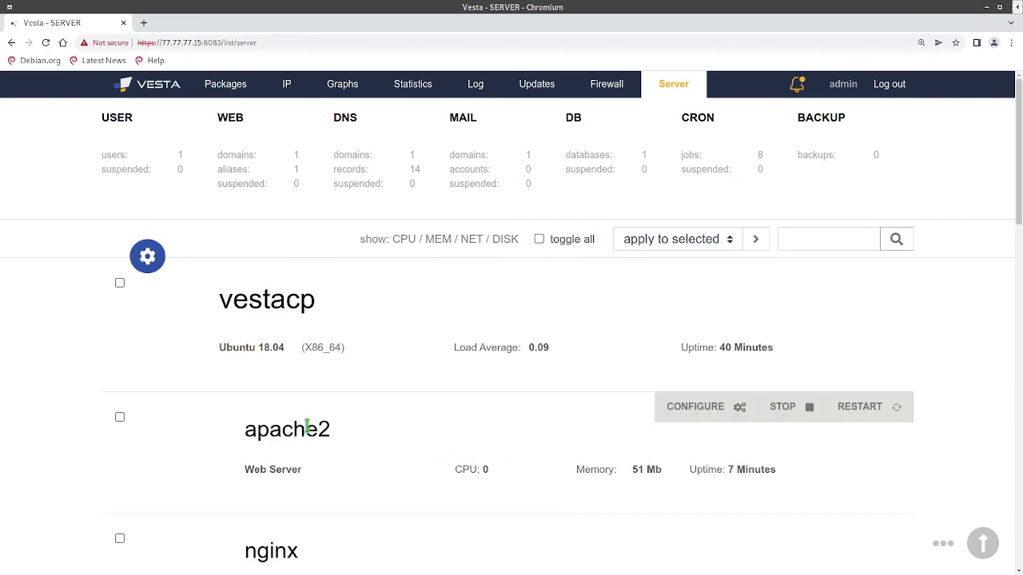
{"action": "scroll", "coordinate": [335, 426], "scroll_direction": "down", "scroll_amount": 3}
{"action": "scroll", "coordinate": [415, 418], "scroll_direction": "down", "scroll_amount": 1}
{"action": "scroll", "coordinate": [504, 410], "scroll_direction": "down", "scroll_amount": 1}
{"action": "scroll", "coordinate": [547, 408], "scroll_direction": "down", "scroll_amount": 1}
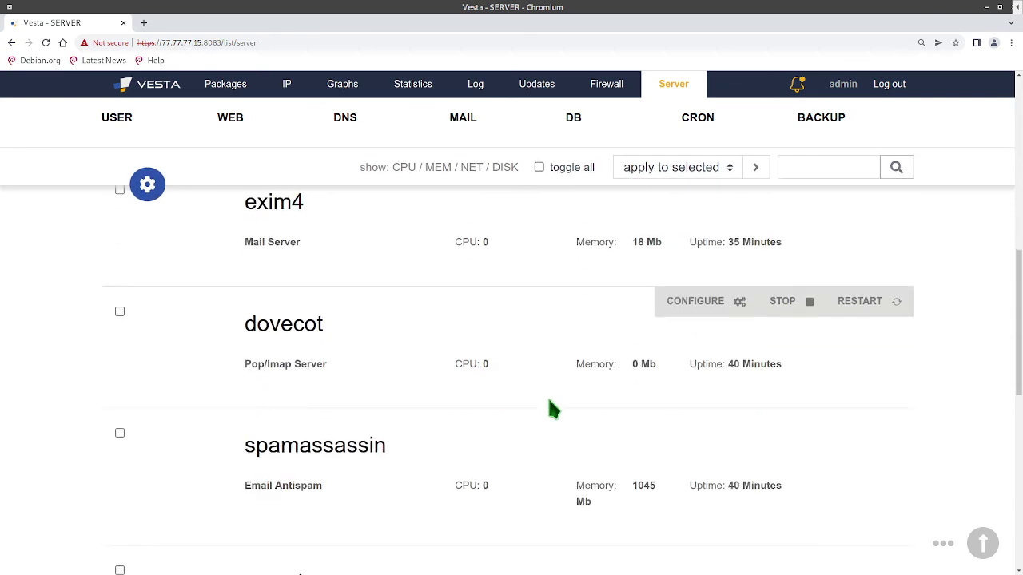
{"action": "scroll", "coordinate": [551, 409], "scroll_direction": "down", "scroll_amount": 1}
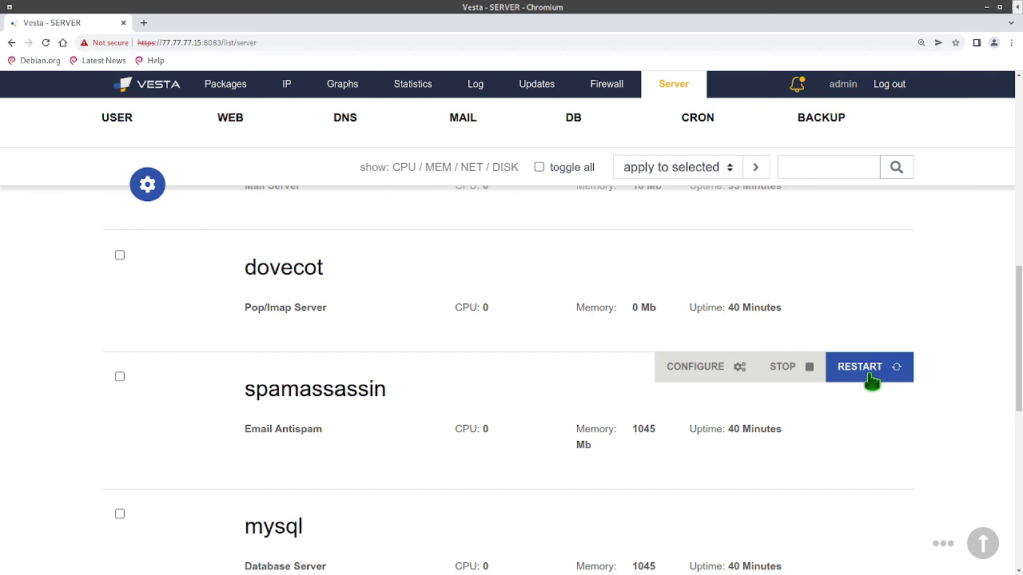
{"action": "scroll", "coordinate": [870, 377], "scroll_direction": "down", "scroll_amount": 1}
{"action": "scroll", "coordinate": [771, 346], "scroll_direction": "down", "scroll_amount": 3}
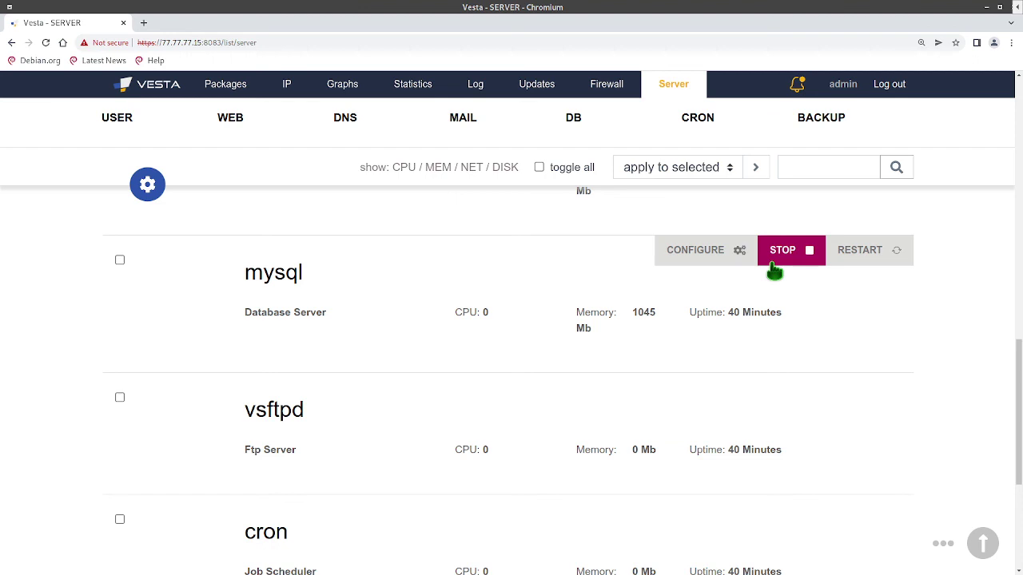
{"action": "scroll", "coordinate": [743, 317], "scroll_direction": "down", "scroll_amount": 3}
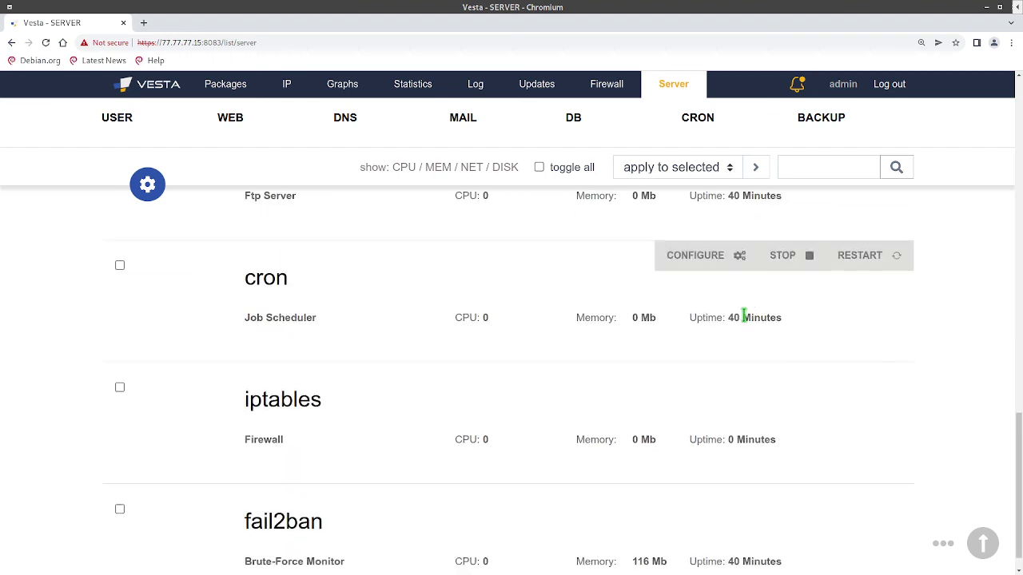
{"action": "left_click", "coordinate": [690, 263]}
{"action": "scroll", "coordinate": [630, 354], "scroll_direction": "down", "scroll_amount": 2}
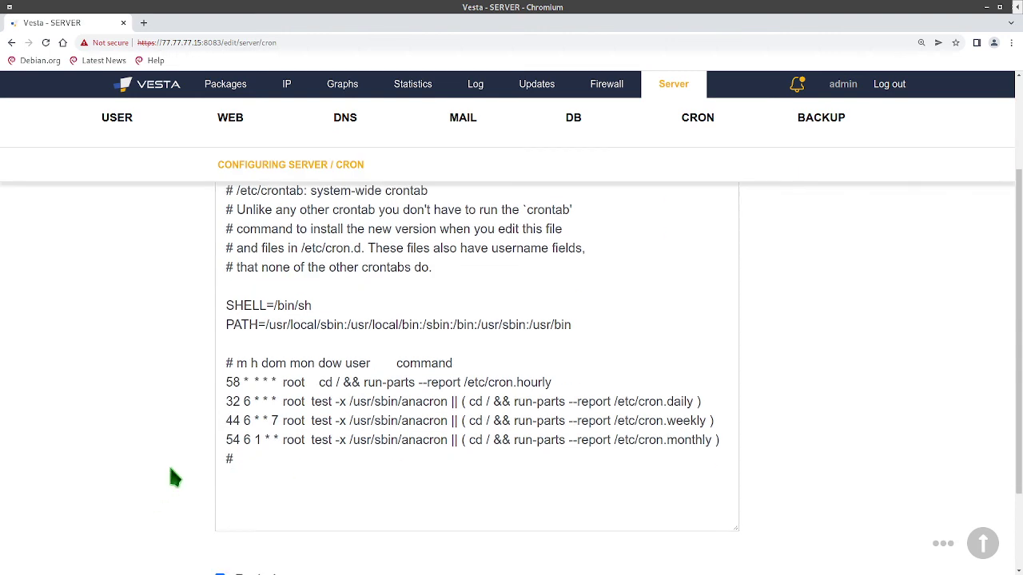
{"action": "left_click", "coordinate": [421, 464]}
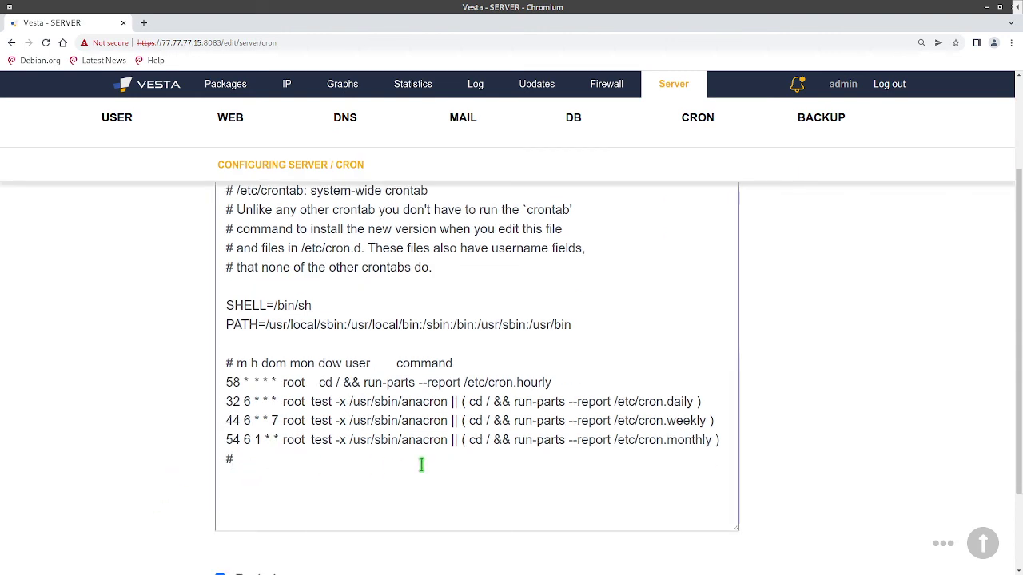
{"action": "left_click_drag", "start_coordinate": [427, 452], "coordinate": [677, 438]}
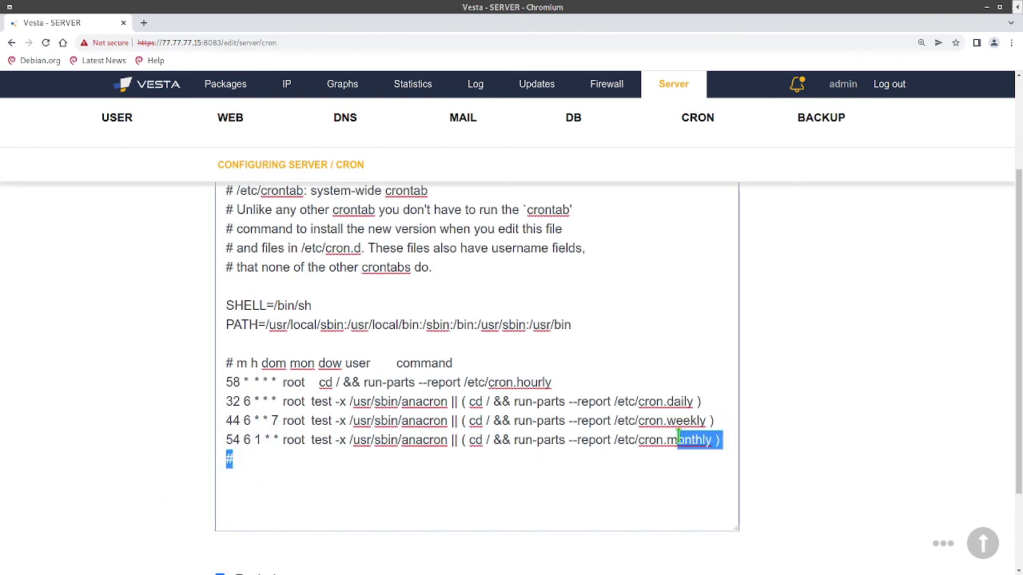
{"action": "left_click", "coordinate": [335, 467]}
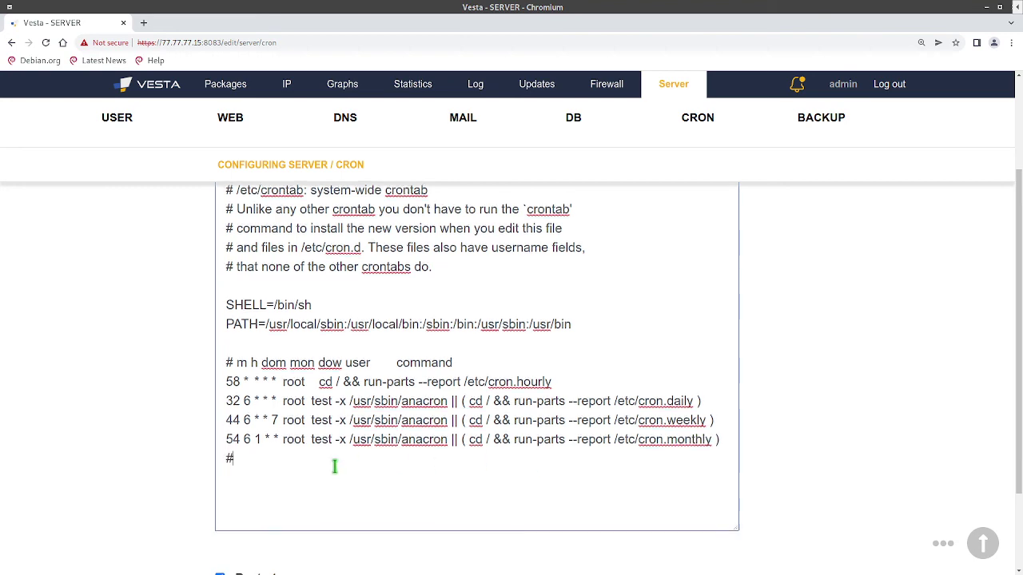
{"action": "scroll", "coordinate": [336, 472], "scroll_direction": "down", "scroll_amount": 3}
{"action": "left_click", "coordinate": [376, 527]}
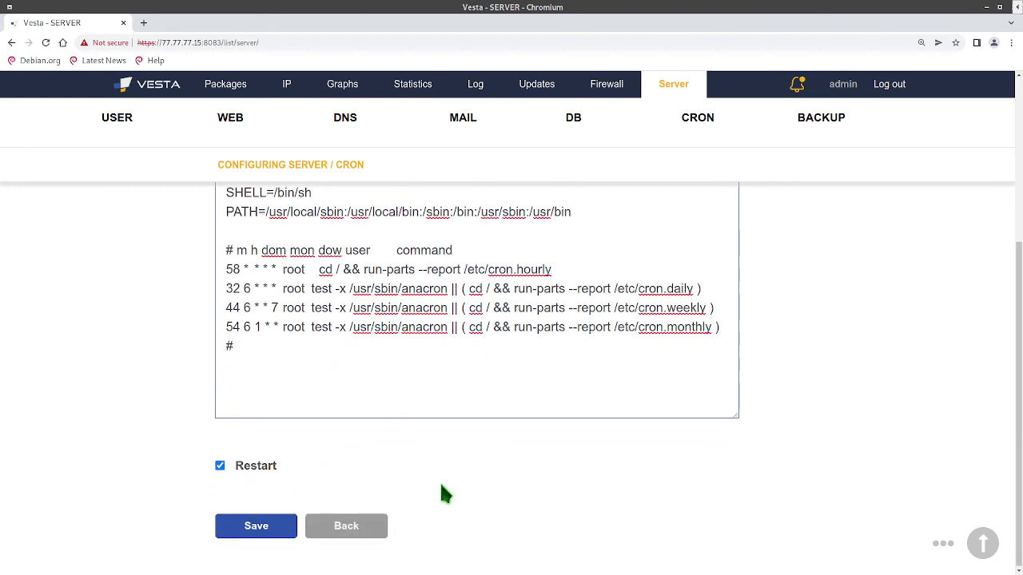
{"action": "scroll", "coordinate": [445, 491], "scroll_direction": "down", "scroll_amount": 3}
{"action": "scroll", "coordinate": [445, 493], "scroll_direction": "down", "scroll_amount": 4}
{"action": "scroll", "coordinate": [444, 491], "scroll_direction": "down", "scroll_amount": 4}
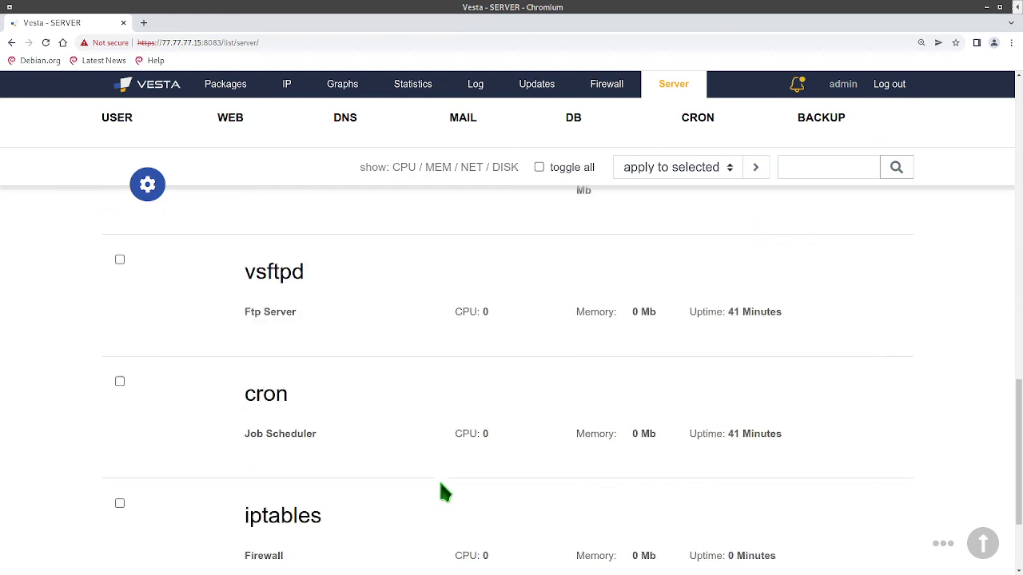
{"action": "scroll", "coordinate": [443, 491], "scroll_direction": "down", "scroll_amount": 2}
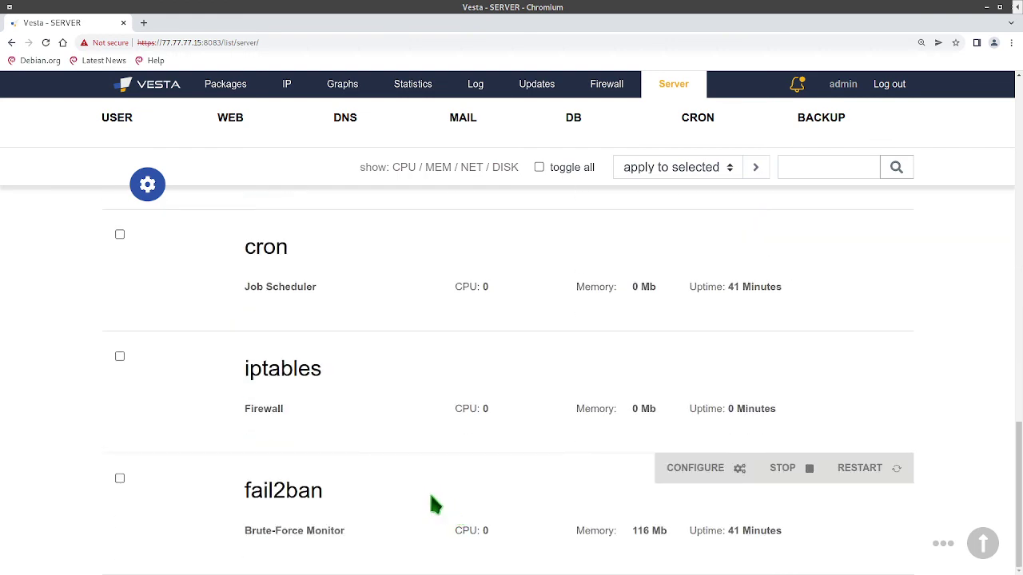
{"action": "scroll", "coordinate": [448, 492], "scroll_direction": "up", "scroll_amount": 2}
{"action": "scroll", "coordinate": [486, 480], "scroll_direction": "up", "scroll_amount": 5}
{"action": "scroll", "coordinate": [486, 479], "scroll_direction": "up", "scroll_amount": 3}
{"action": "scroll", "coordinate": [488, 475], "scroll_direction": "up", "scroll_amount": 4}
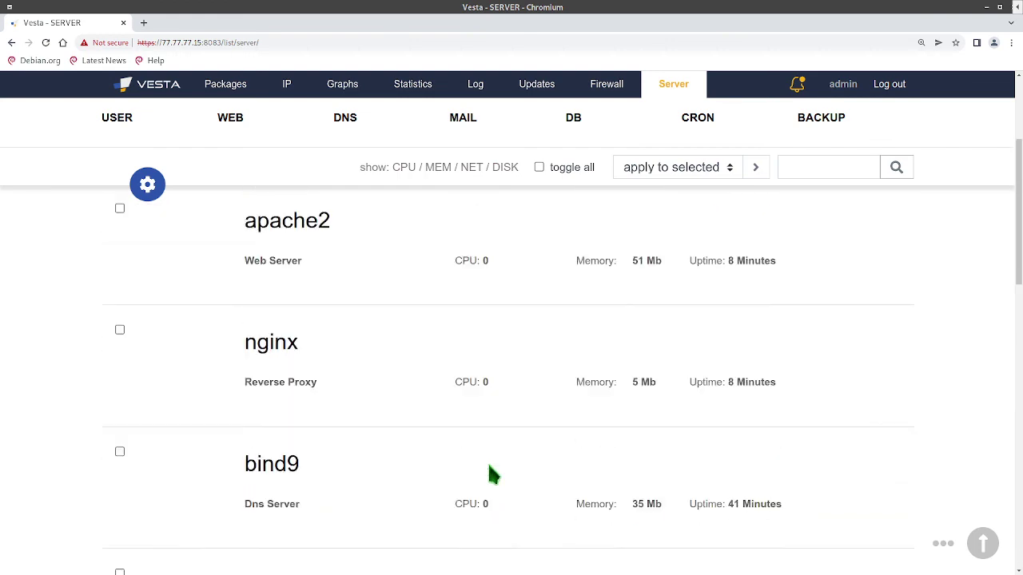
{"action": "scroll", "coordinate": [492, 475], "scroll_direction": "up", "scroll_amount": 3}
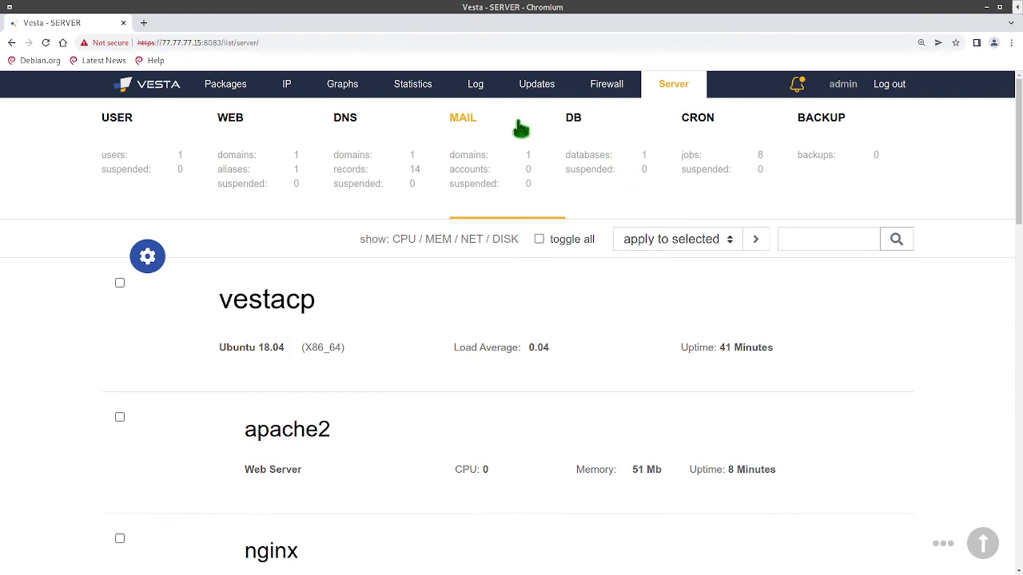